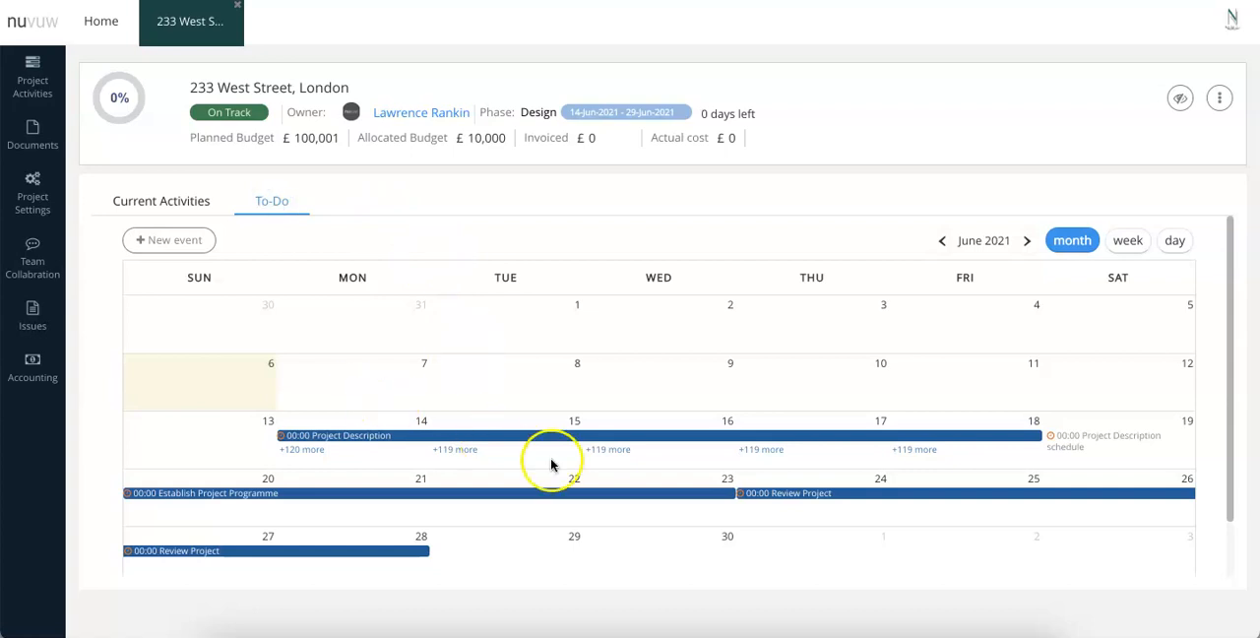
Show the current activities and view the details of the briefing document task and the Strategic Definition activity.
click(178, 203)
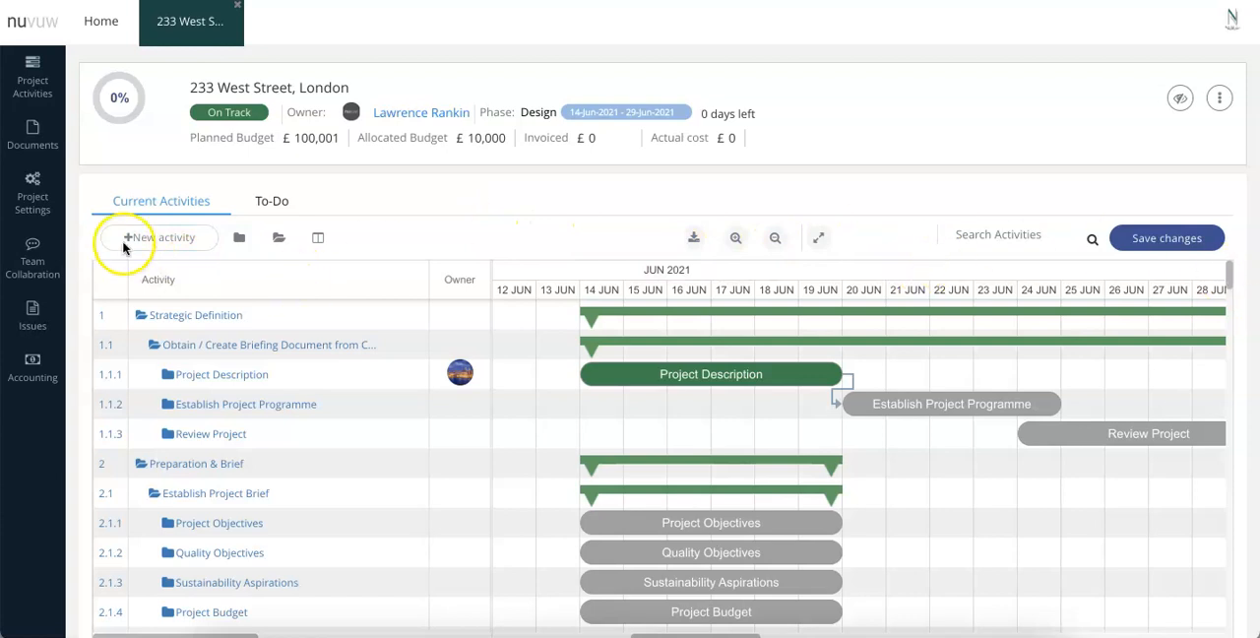
click(177, 315)
click(177, 341)
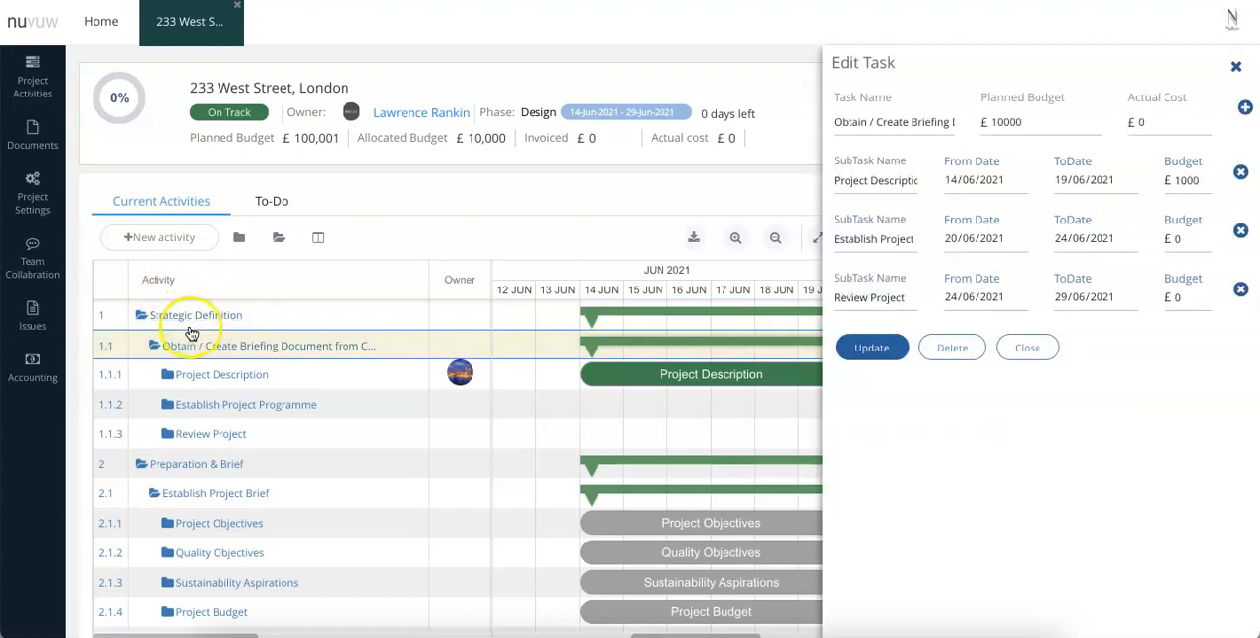
click(185, 320)
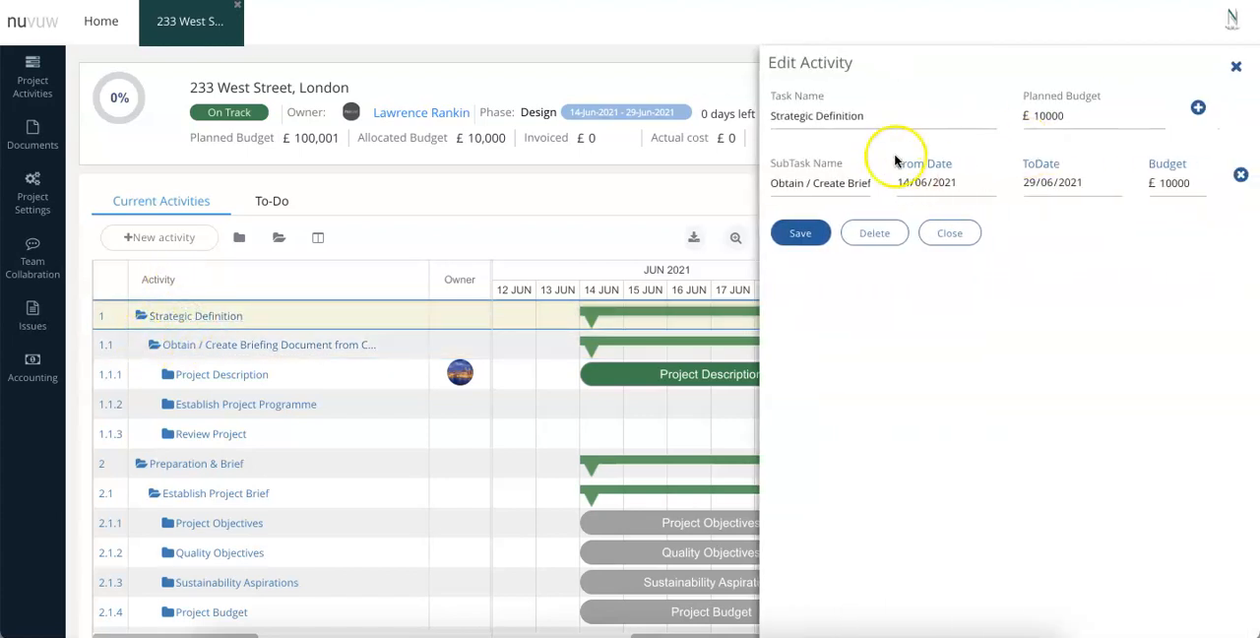
click(1240, 66)
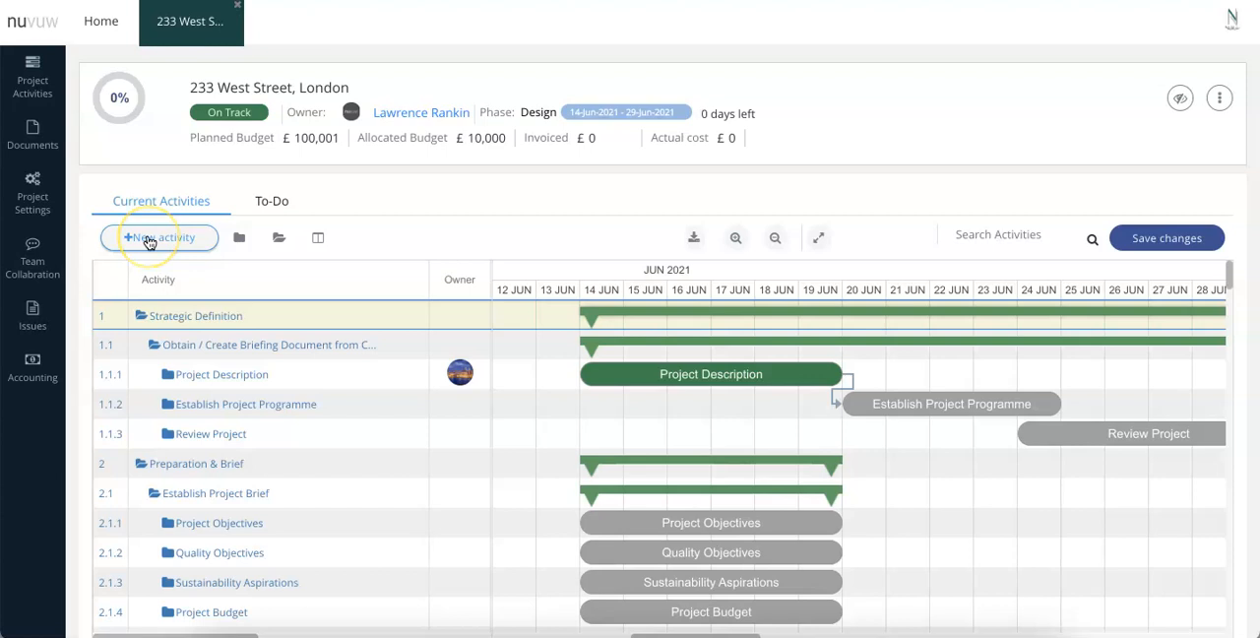
Cycle the schedule through the full-table, chart-only and split layouts, and collapse all activities.
click(242, 240)
click(282, 240)
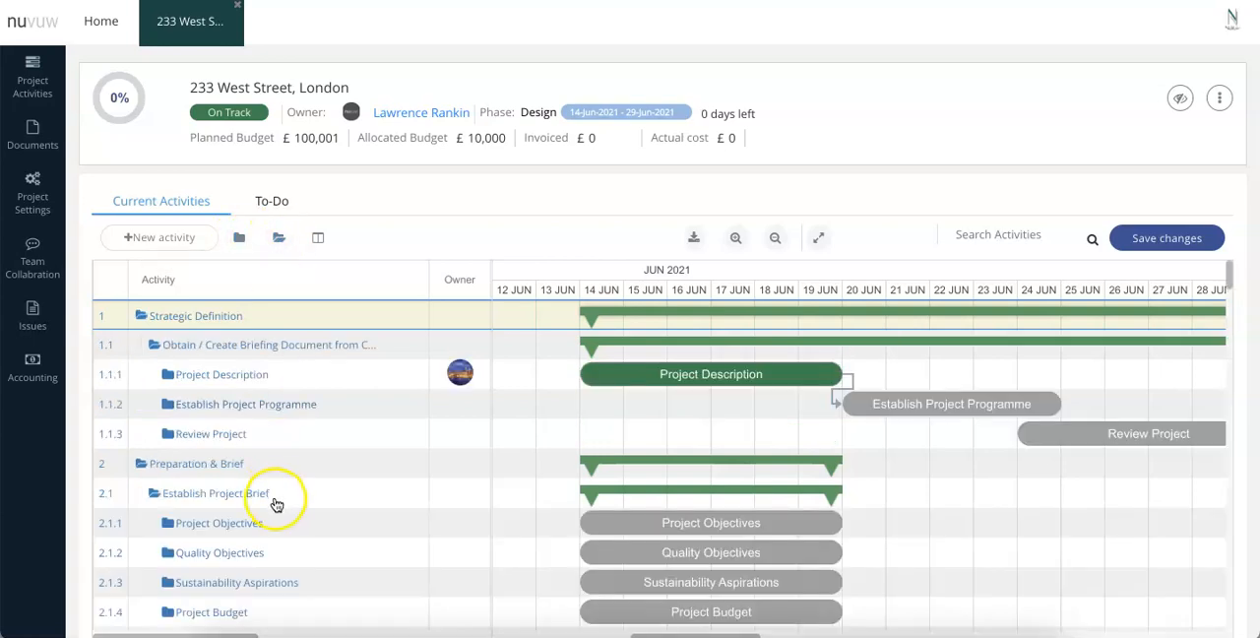
click(318, 240)
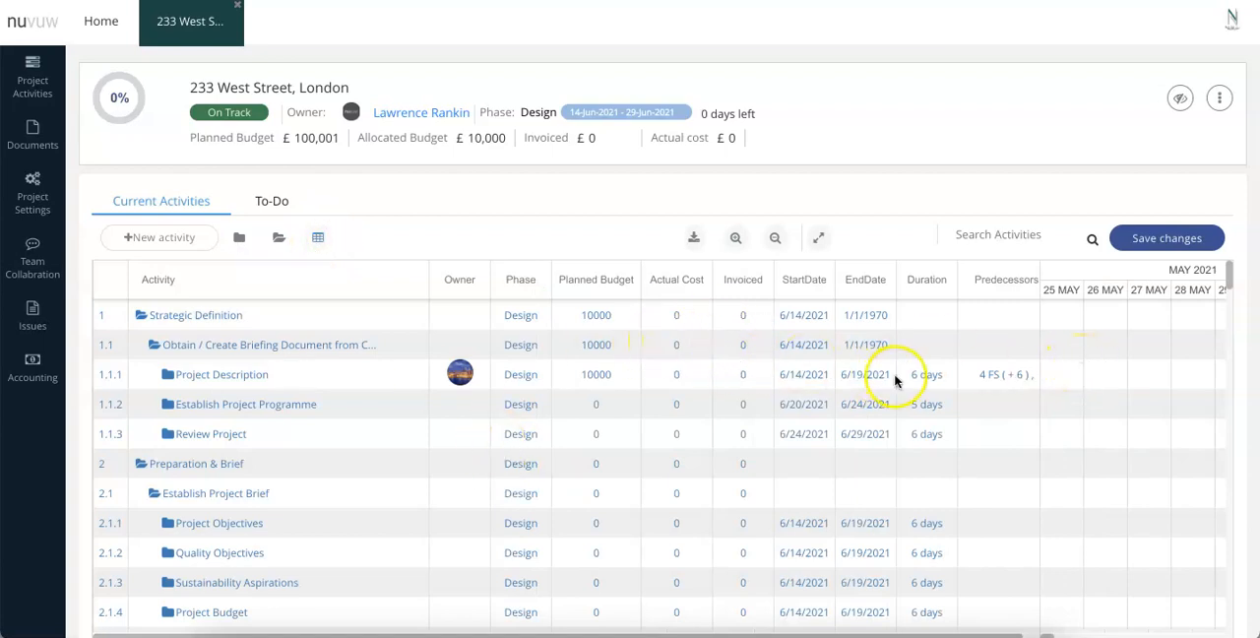
click(317, 237)
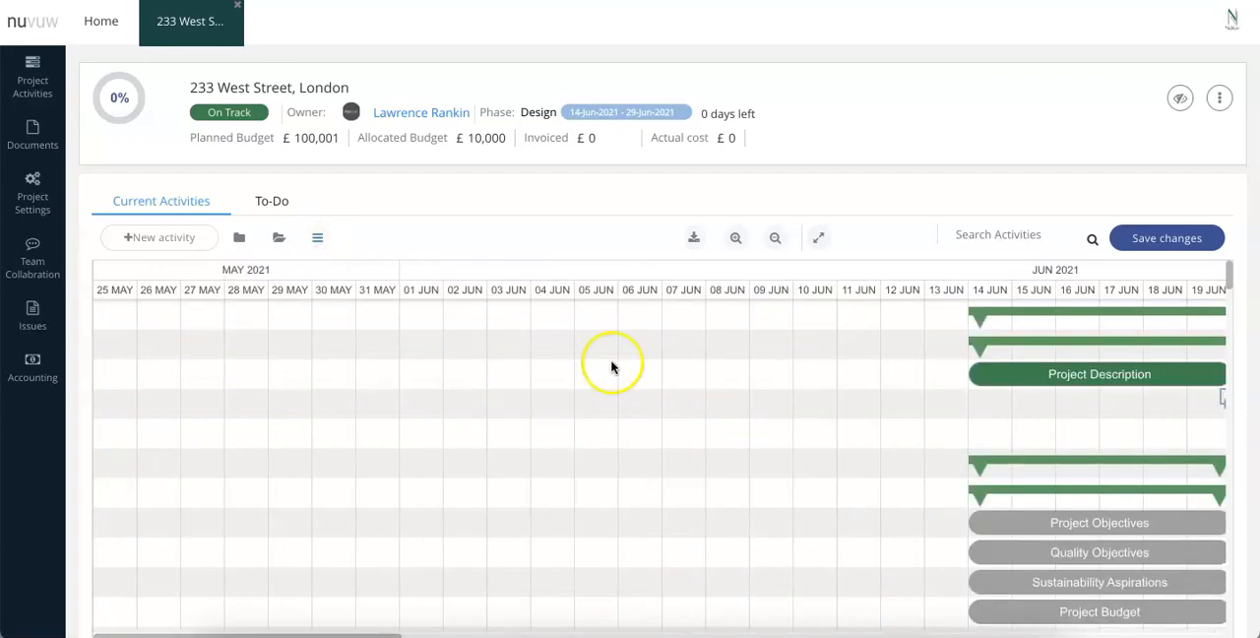
click(239, 237)
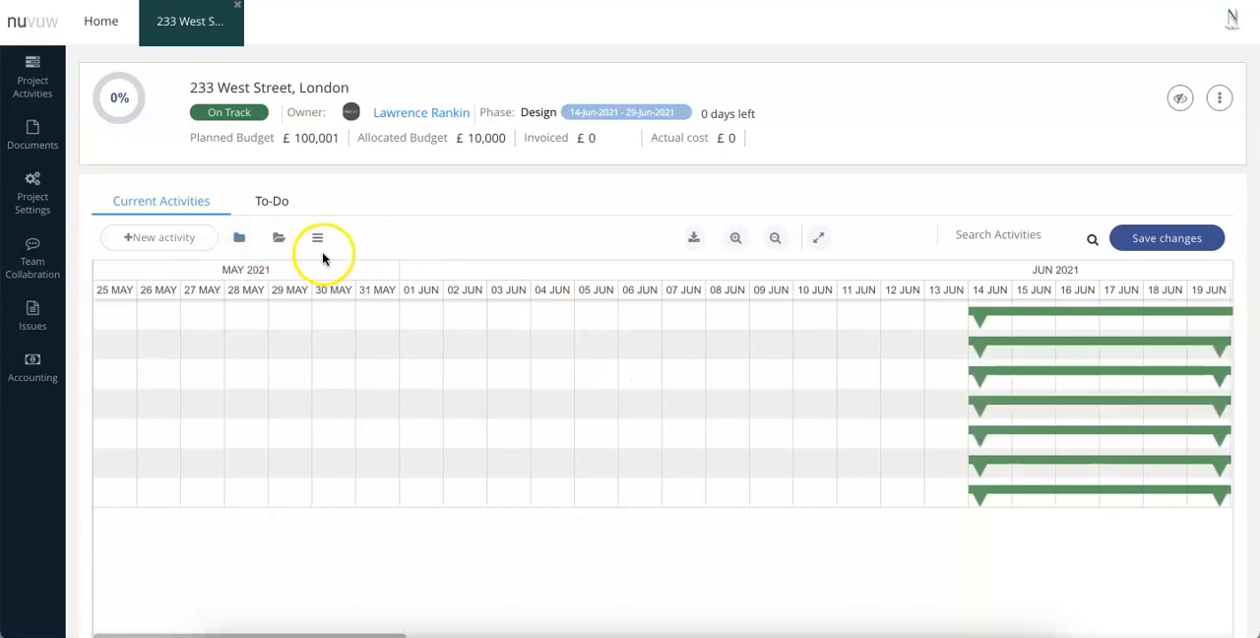
click(318, 240)
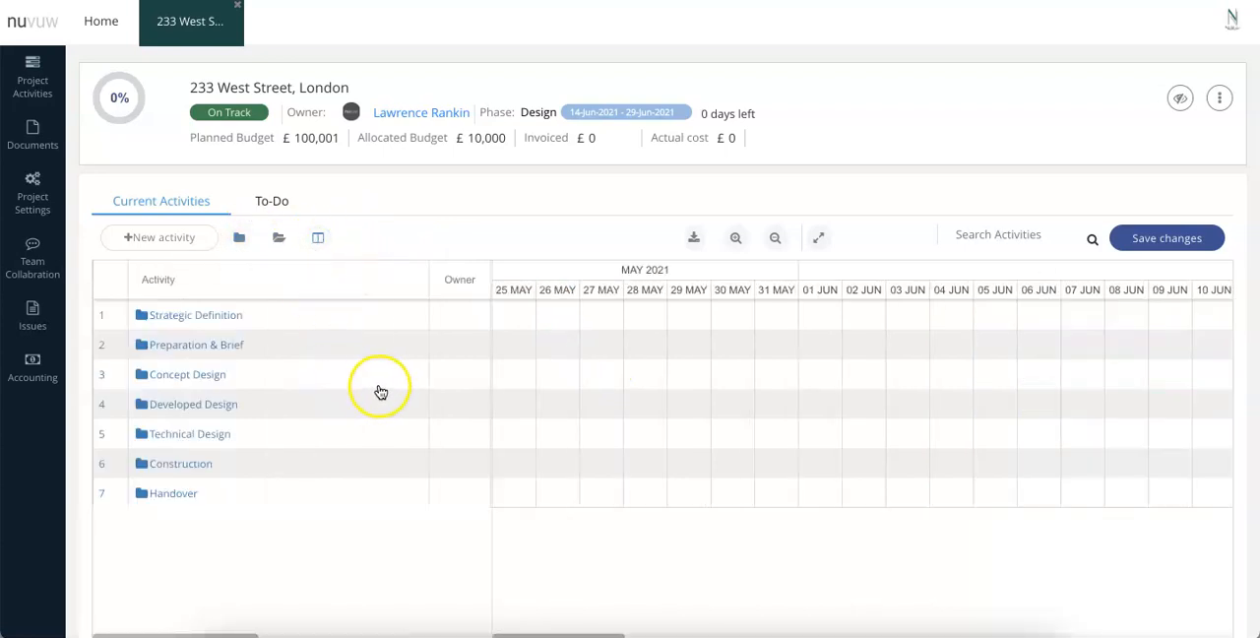
Examine the collapsed activities' bars along the June timeline, including in the full-screen view.
scroll(725, 393, right, 5)
scroll(727, 397, right, 6)
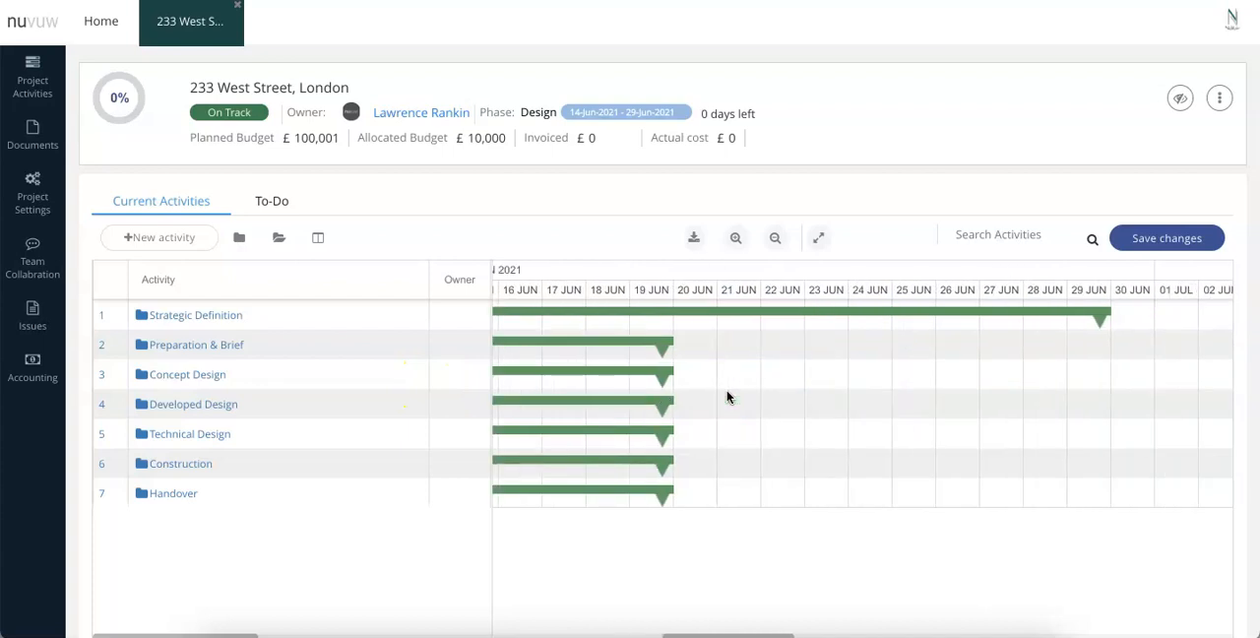
scroll(727, 396, left, 2)
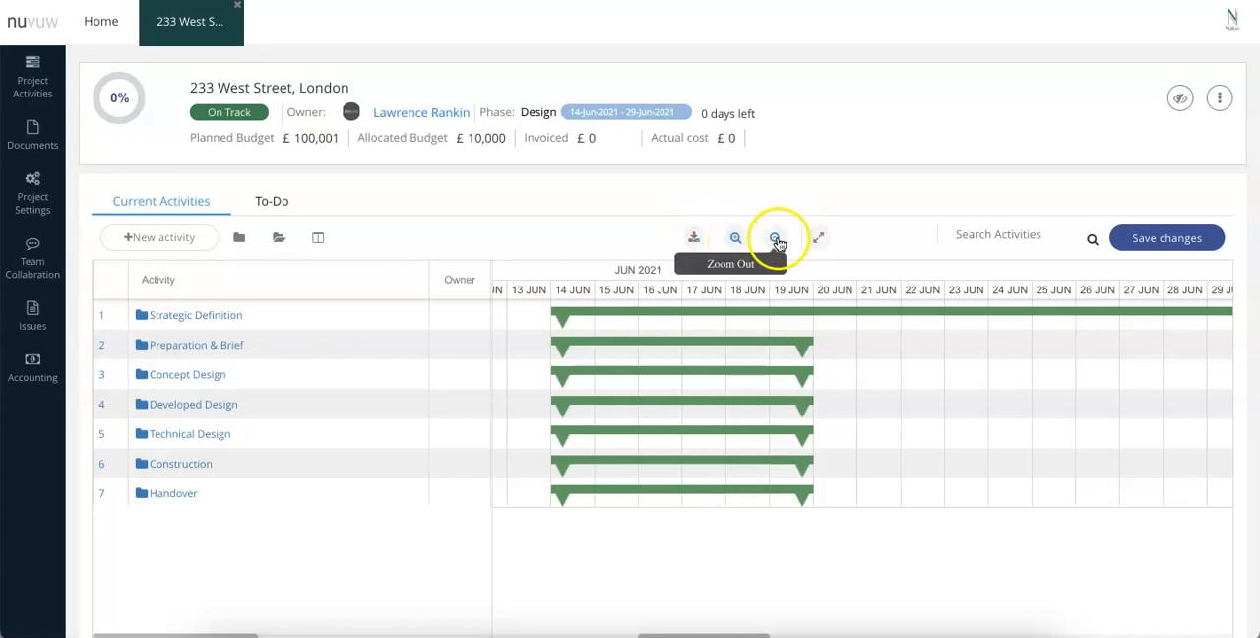
click(817, 238)
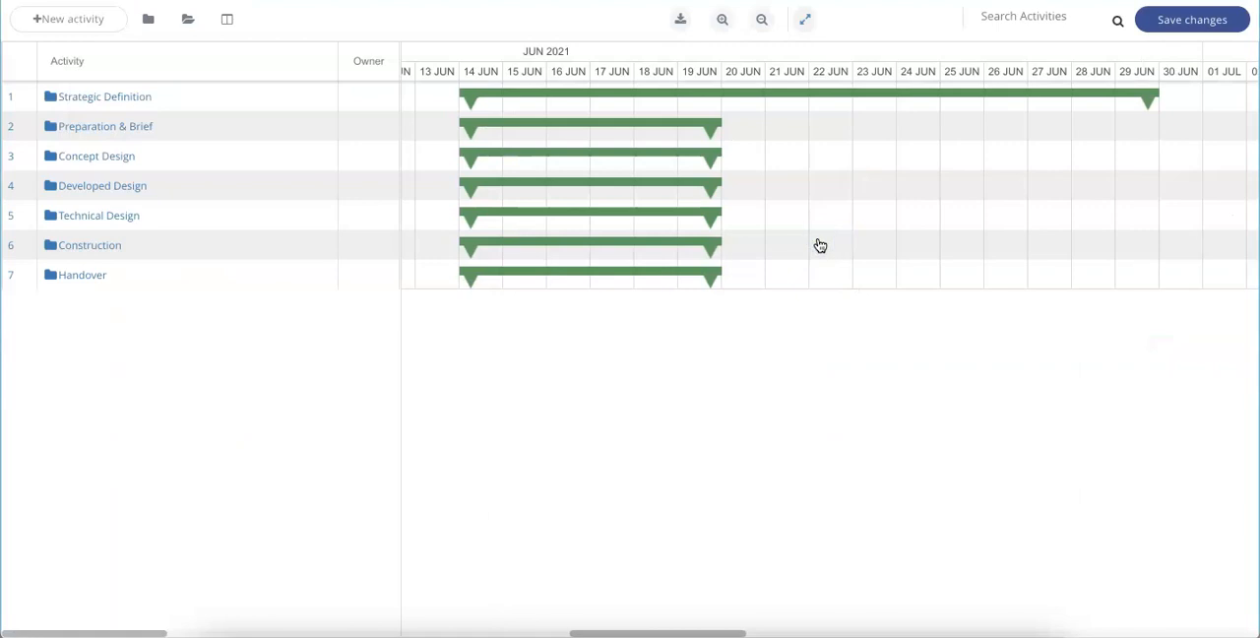
click(804, 18)
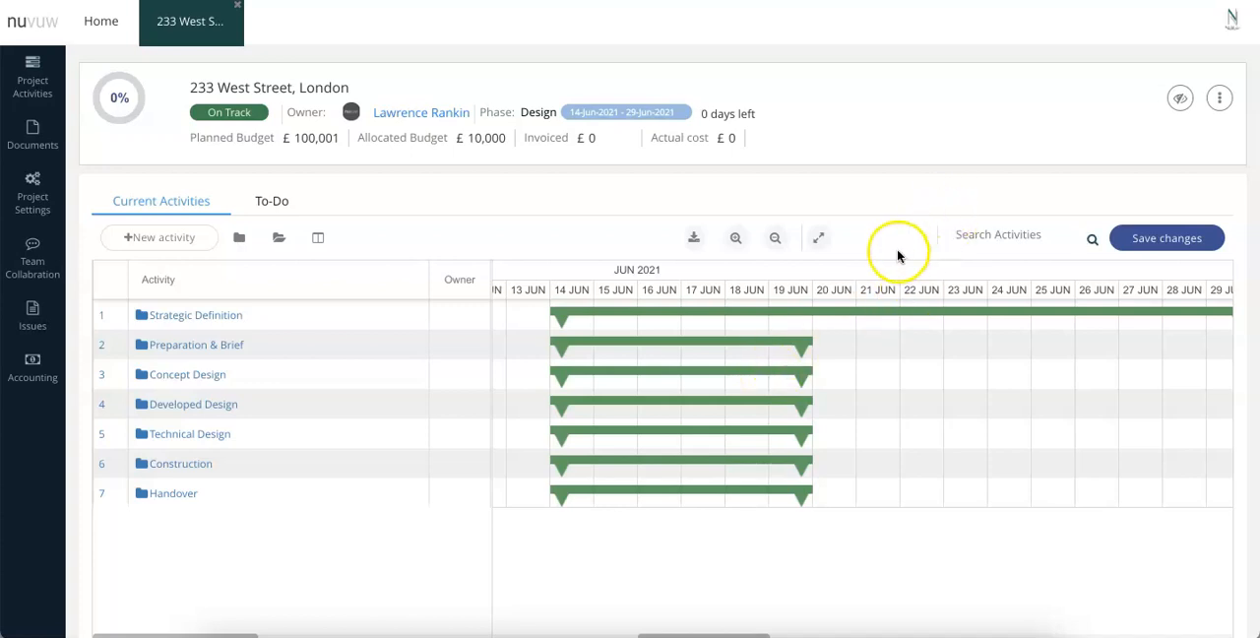
Search the activities for "De", and replace the search text with "han".
click(979, 240)
text(De)
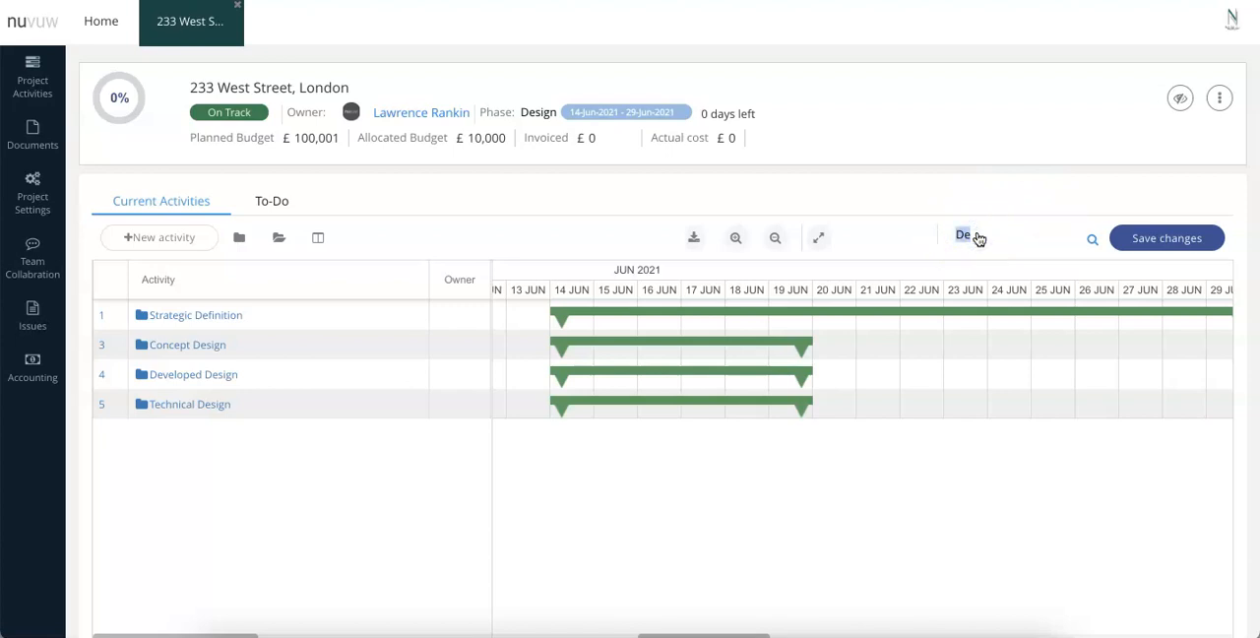
text(han)
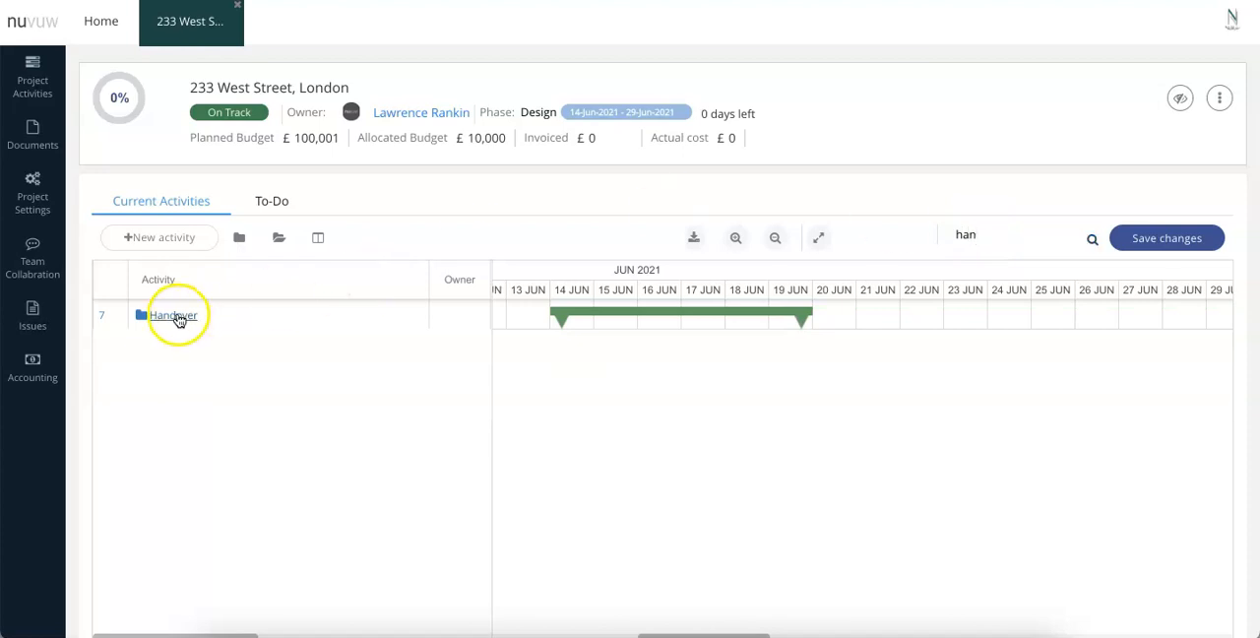
View the Handover activity's details, close them and clear the activity search.
click(173, 317)
click(157, 319)
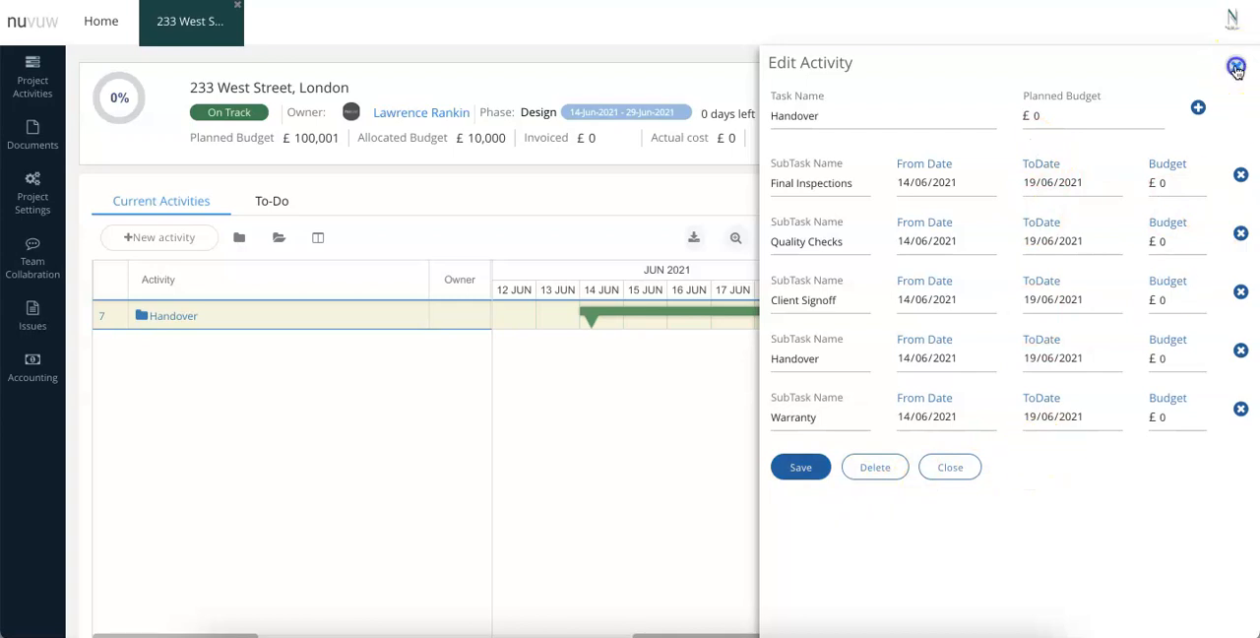
click(699, 408)
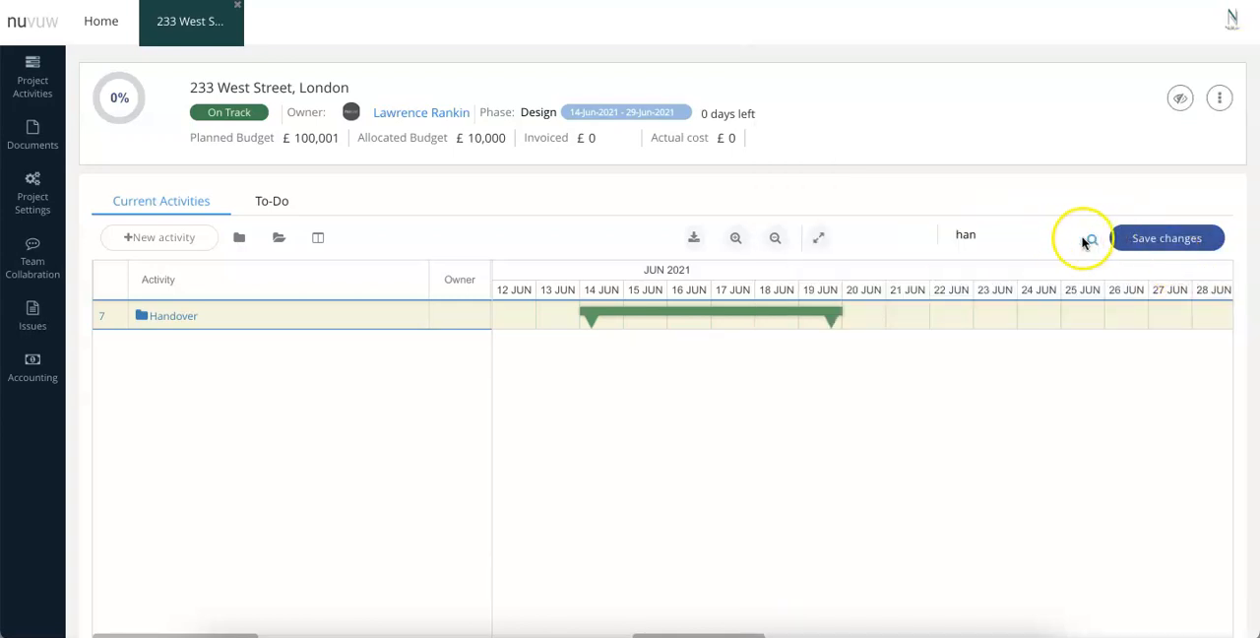
click(1022, 240)
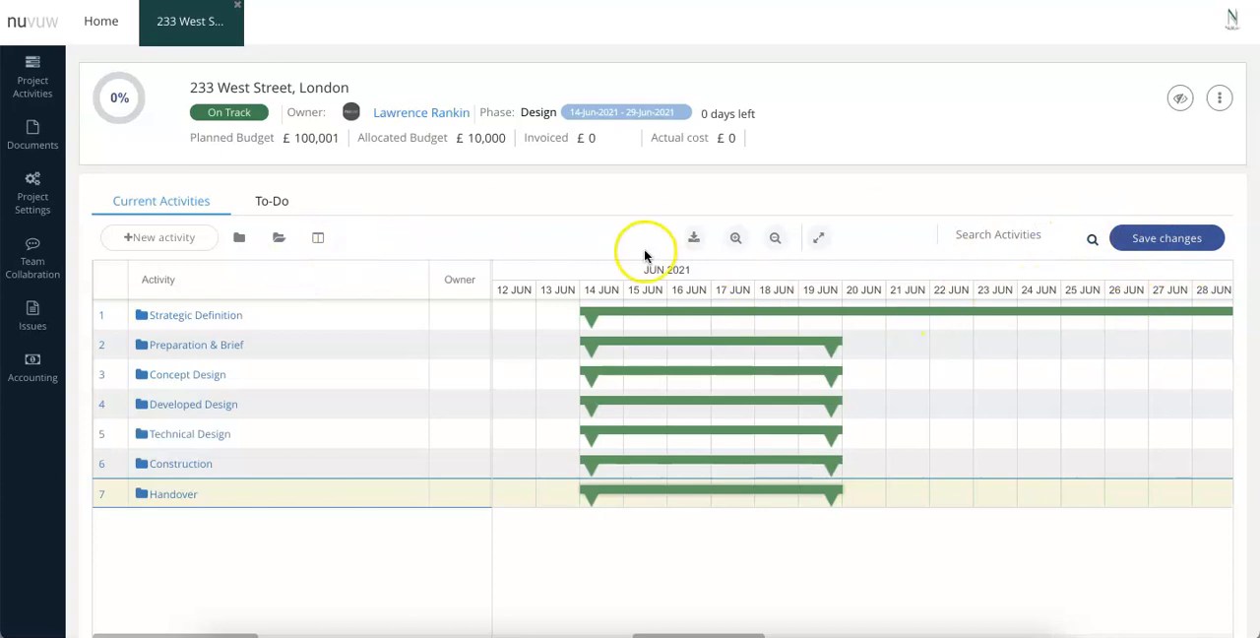
Expand all activities and link the start of Project Objectives to the starts of Quality Objectives, Sustainability Aspirations and Project Budget.
click(278, 239)
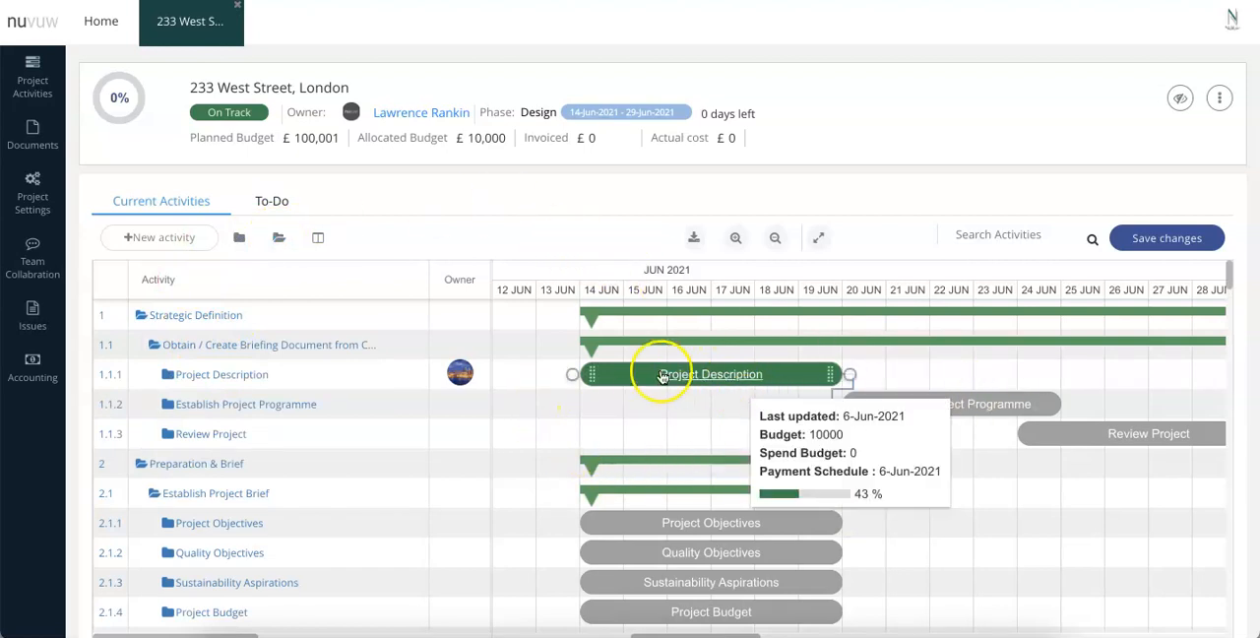
mouse_move(733, 383)
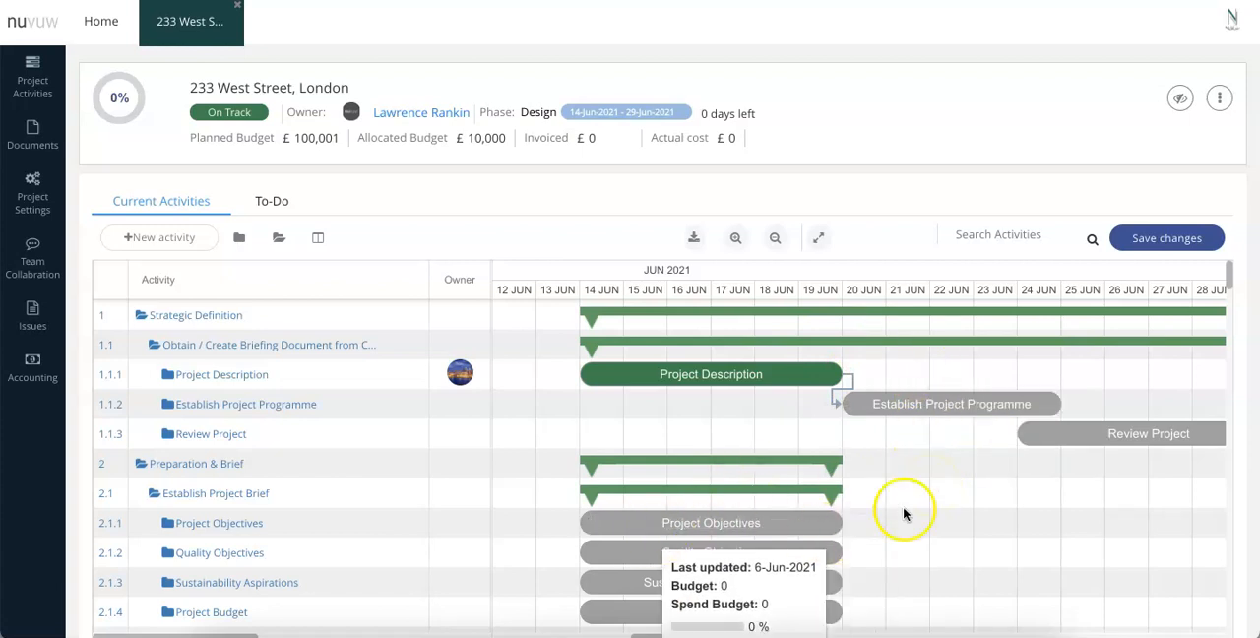
scroll(925, 507, down, 1)
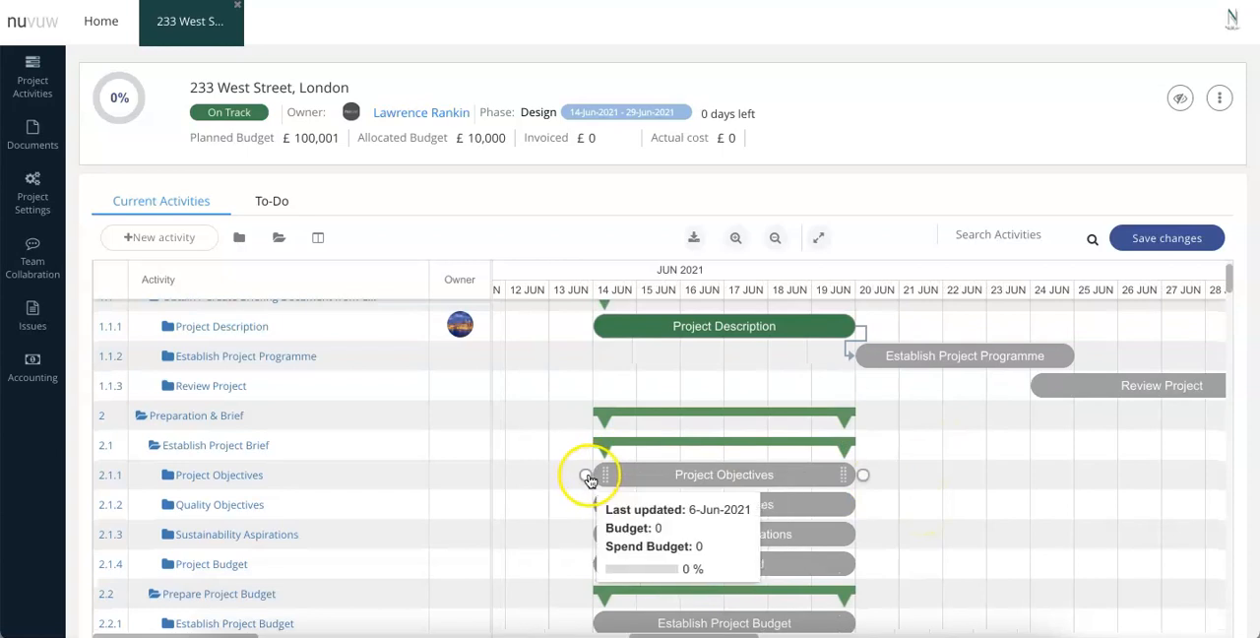
drag(582, 473, 592, 563)
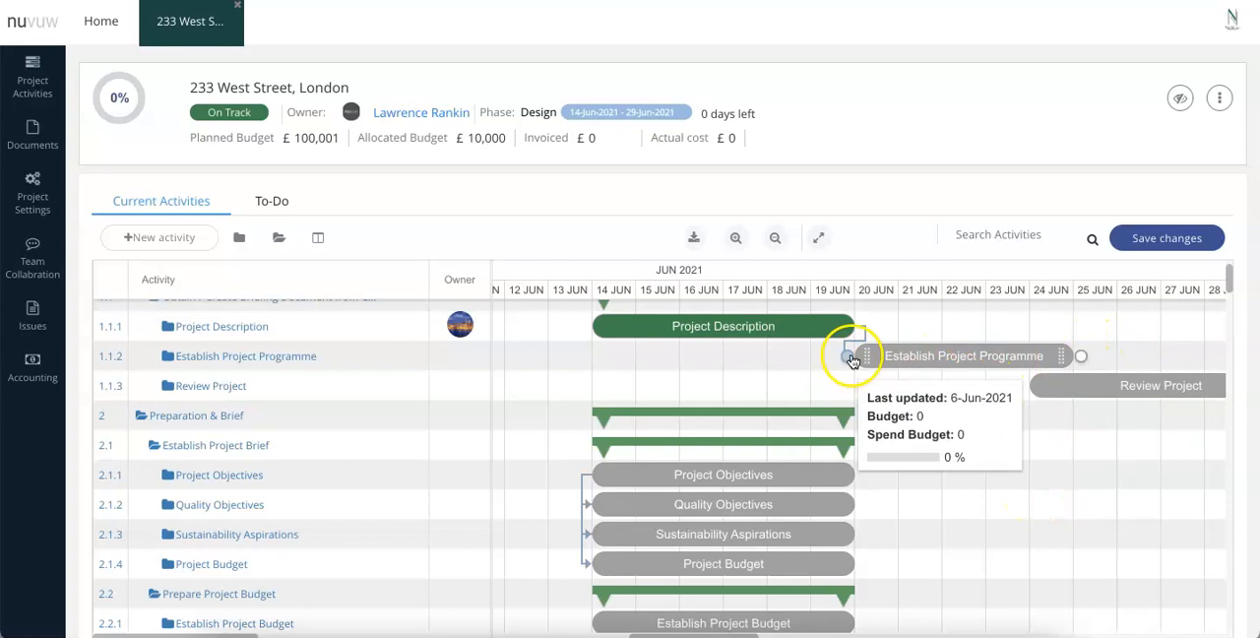
Link the start of Establish Project Programme to the start of Project Objectives, and its finish to the start of Review Project.
drag(850, 355, 592, 472)
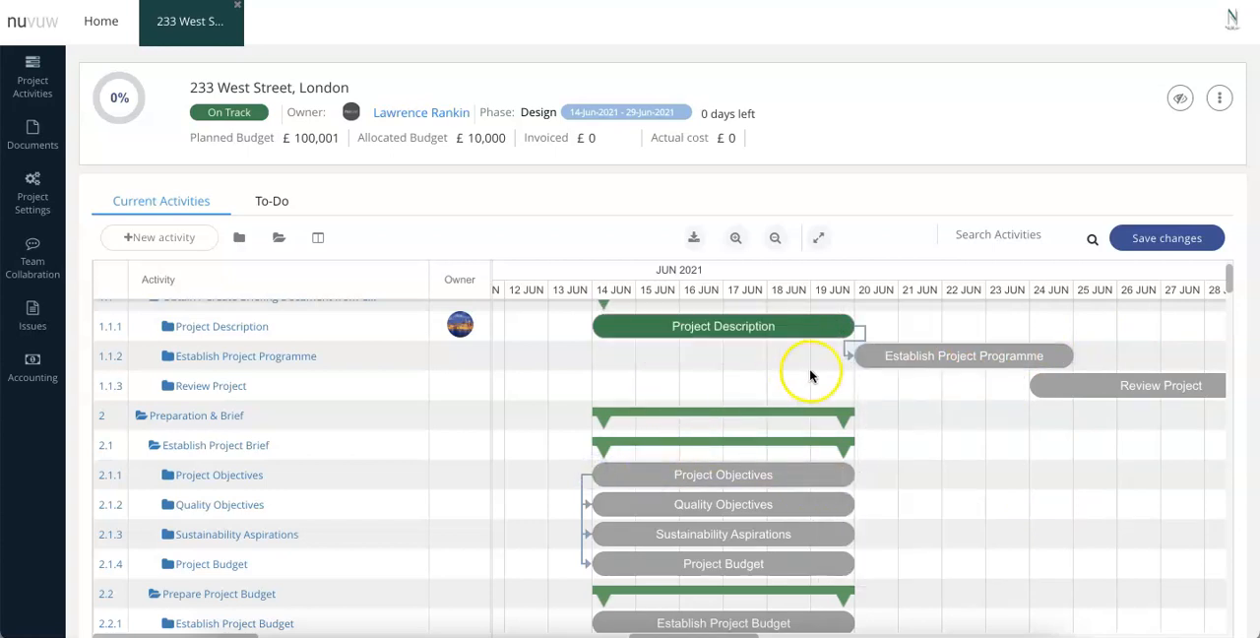
drag(850, 356, 590, 478)
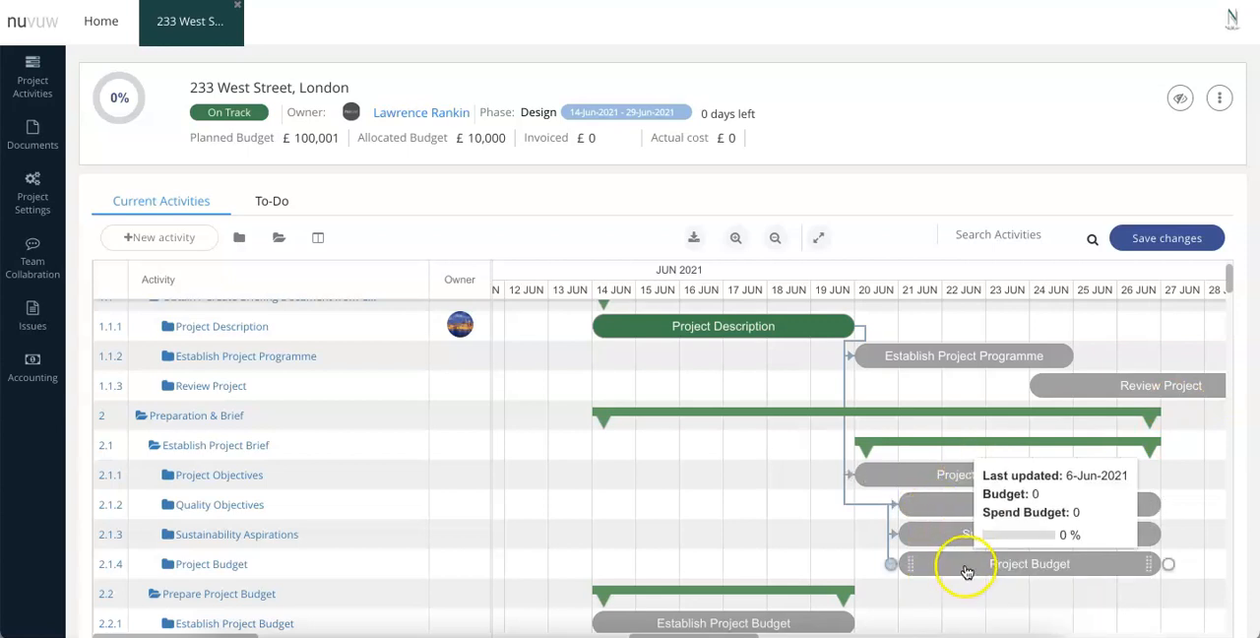
drag(1077, 356, 1028, 388)
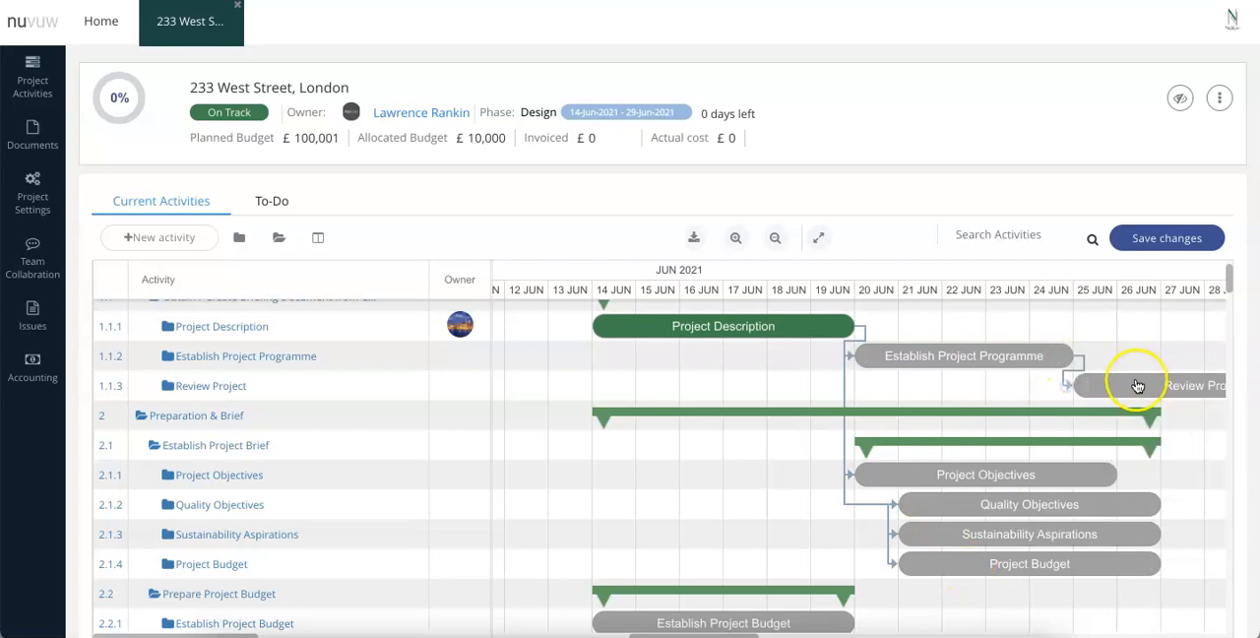
scroll(989, 399, right, 1)
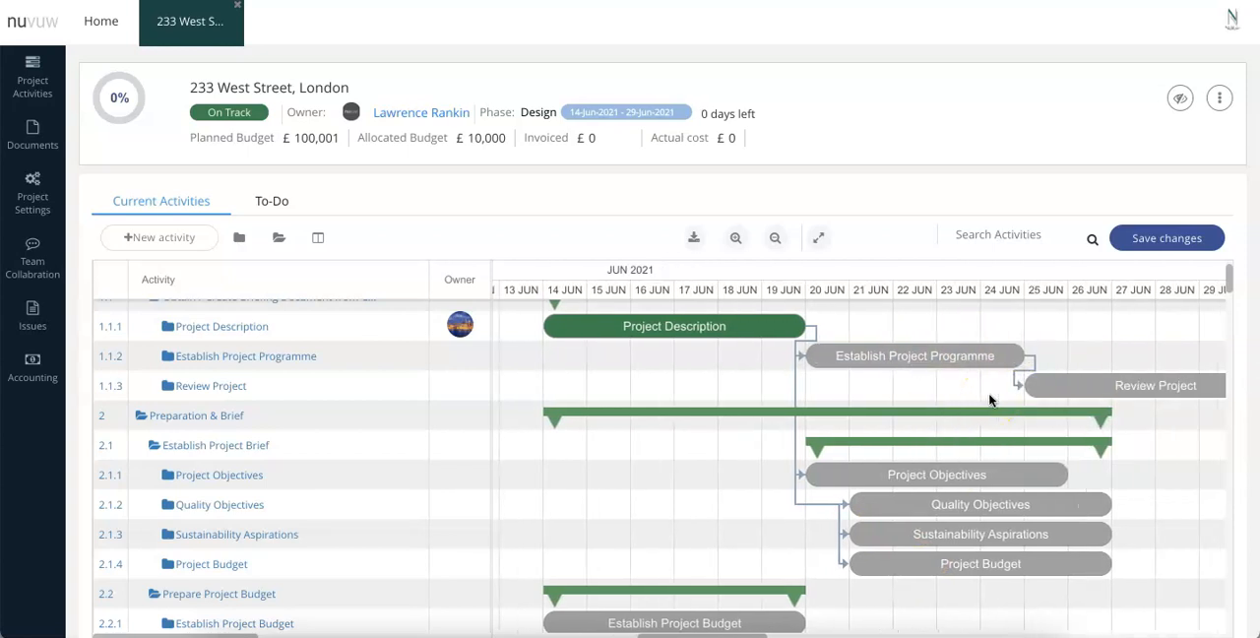
click(599, 372)
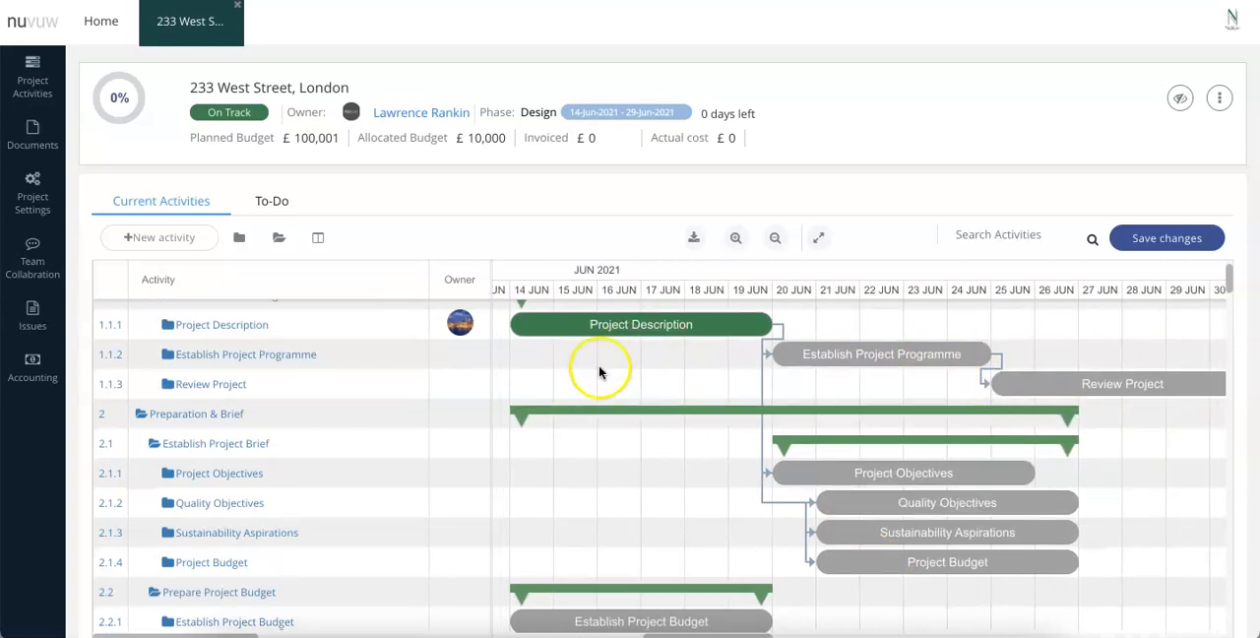
Open the Project Description activity's details and set its completion to 50%.
mouse_move(564, 390)
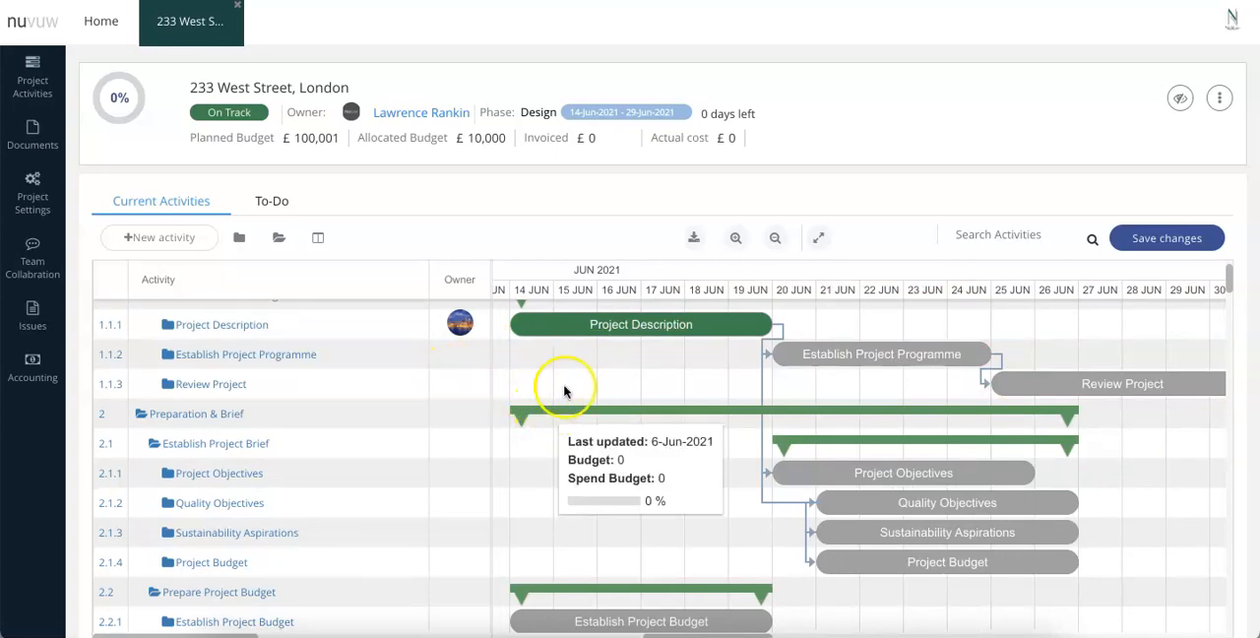
click(651, 327)
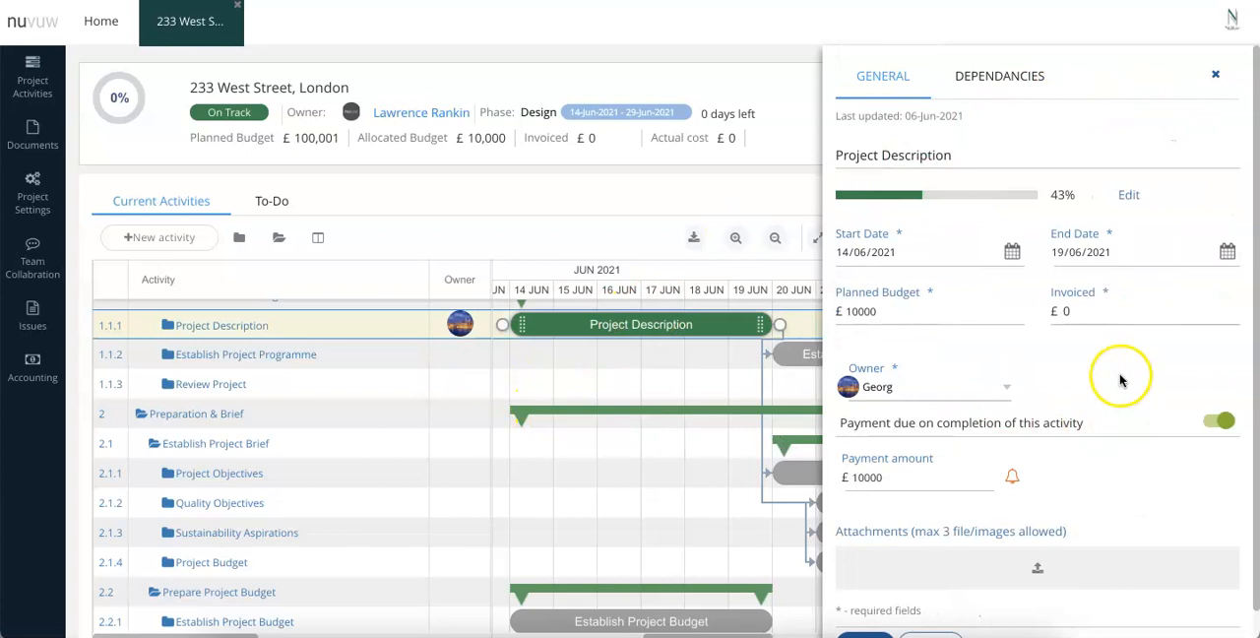
click(1131, 195)
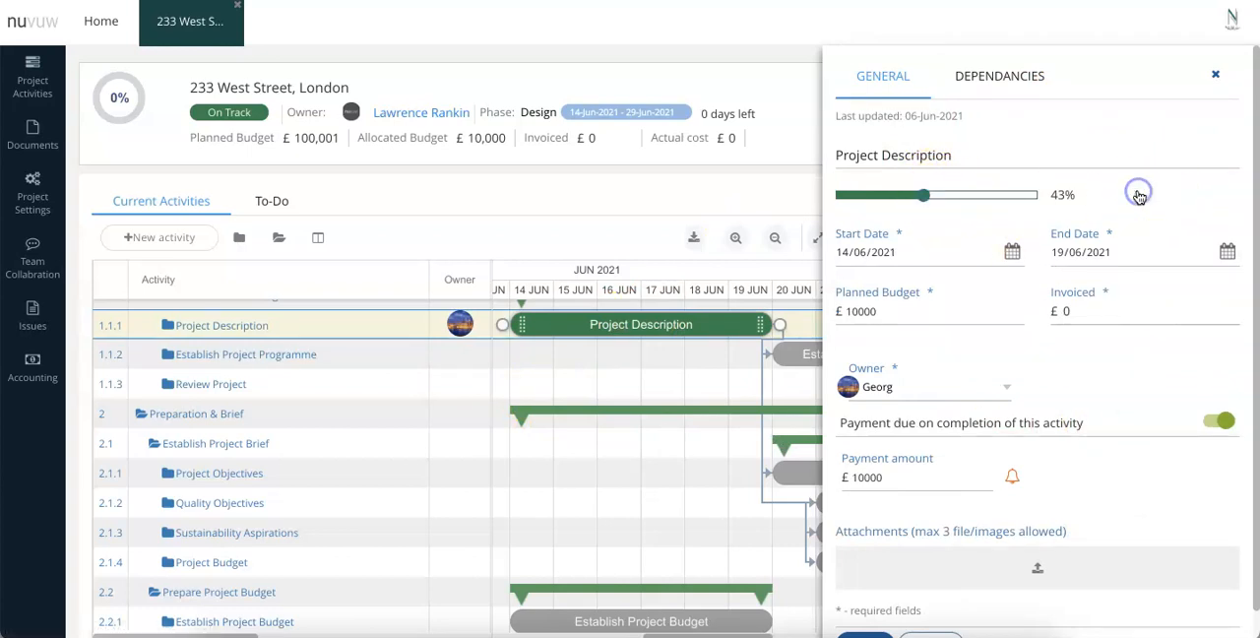
drag(989, 200, 933, 218)
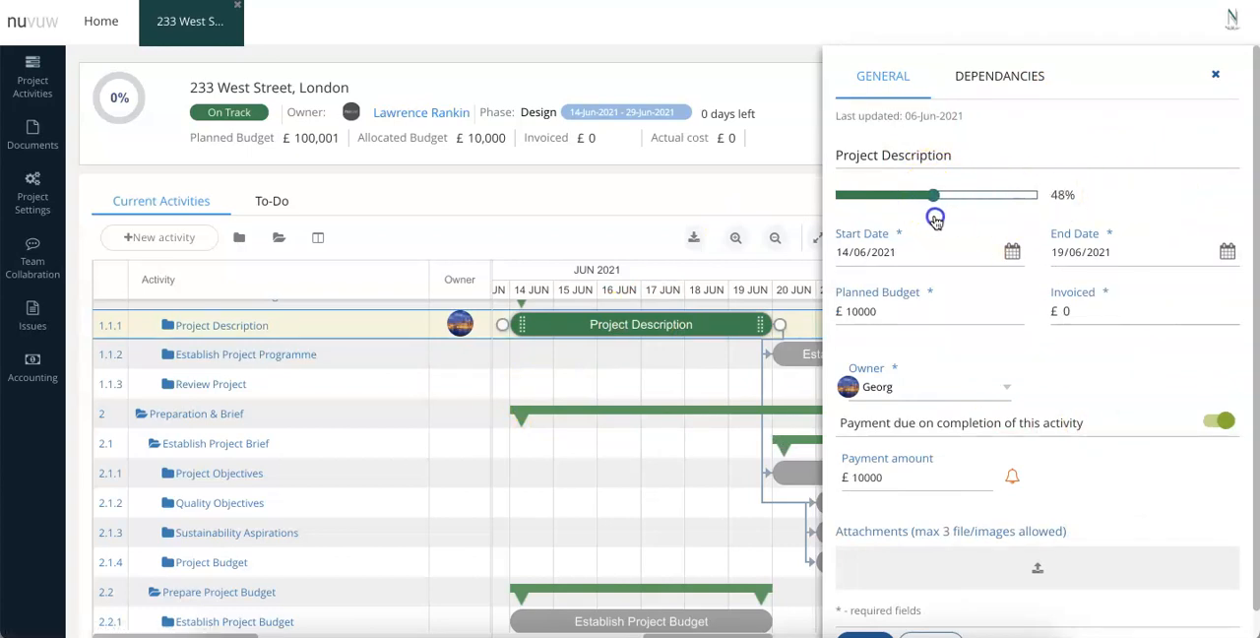
Examine Project Description's planned budget, payment-on-completion option and attachments area.
double_click(892, 313)
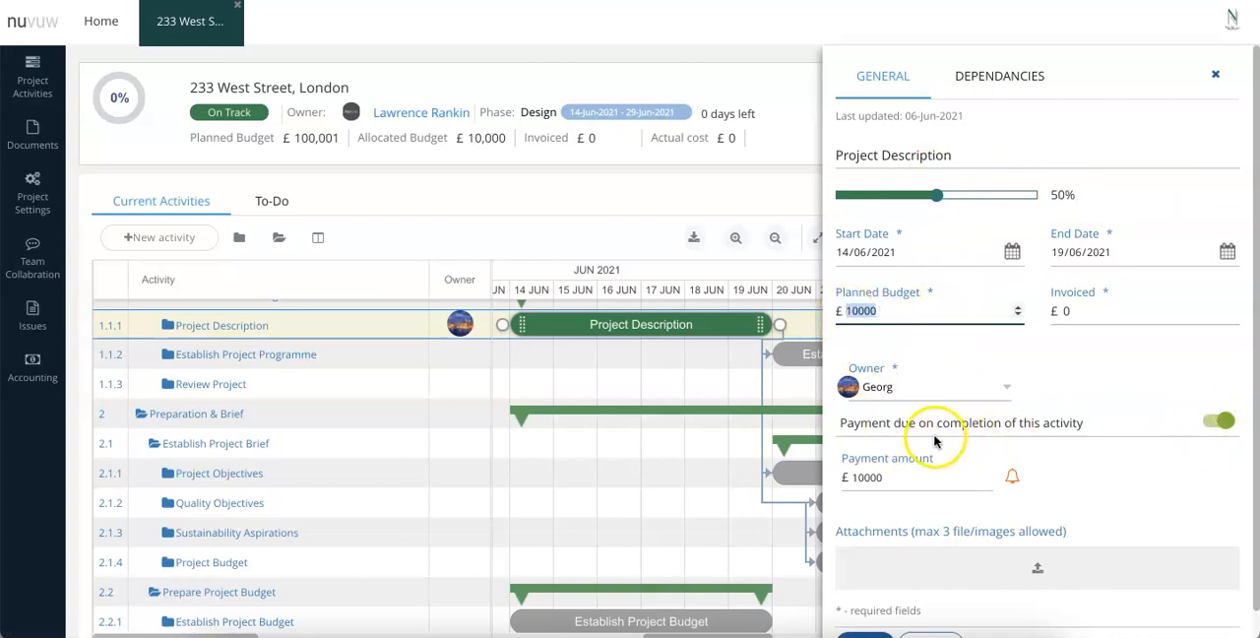
drag(908, 422, 1058, 423)
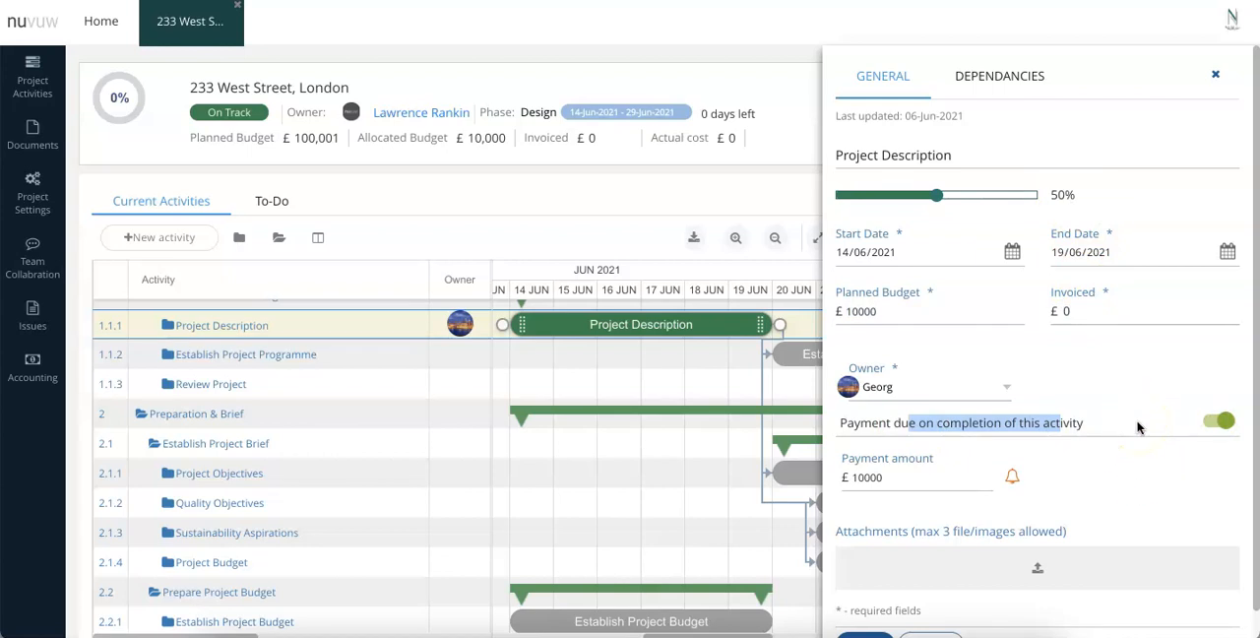
scroll(1138, 427, down, 1)
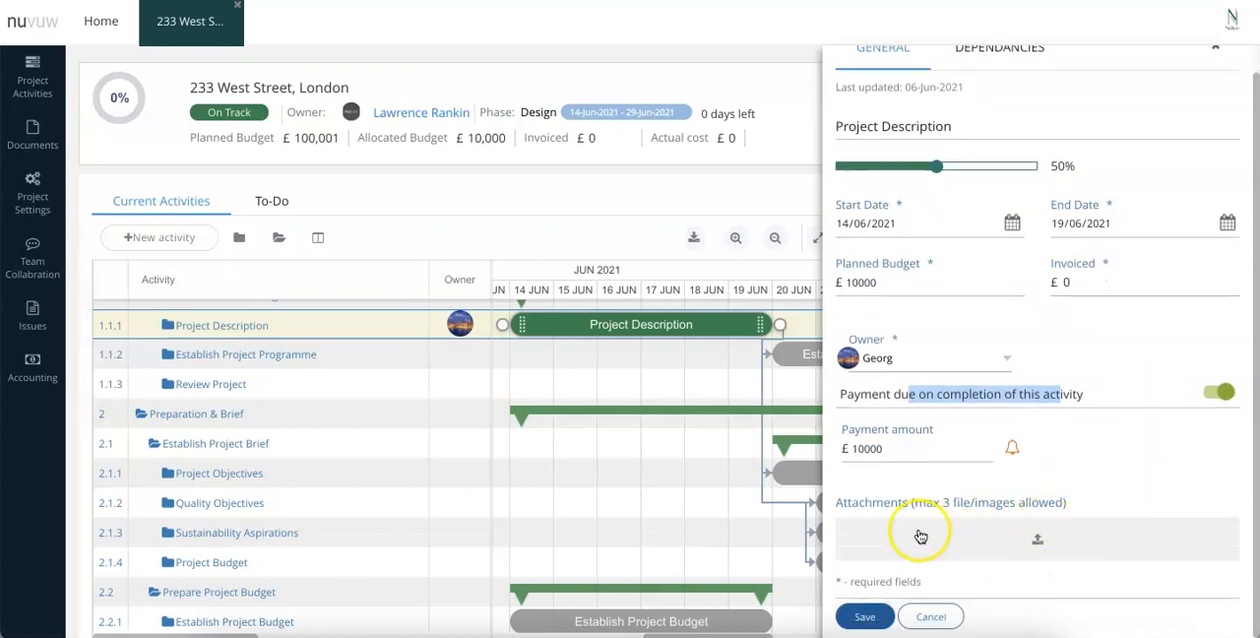
drag(920, 535, 1052, 543)
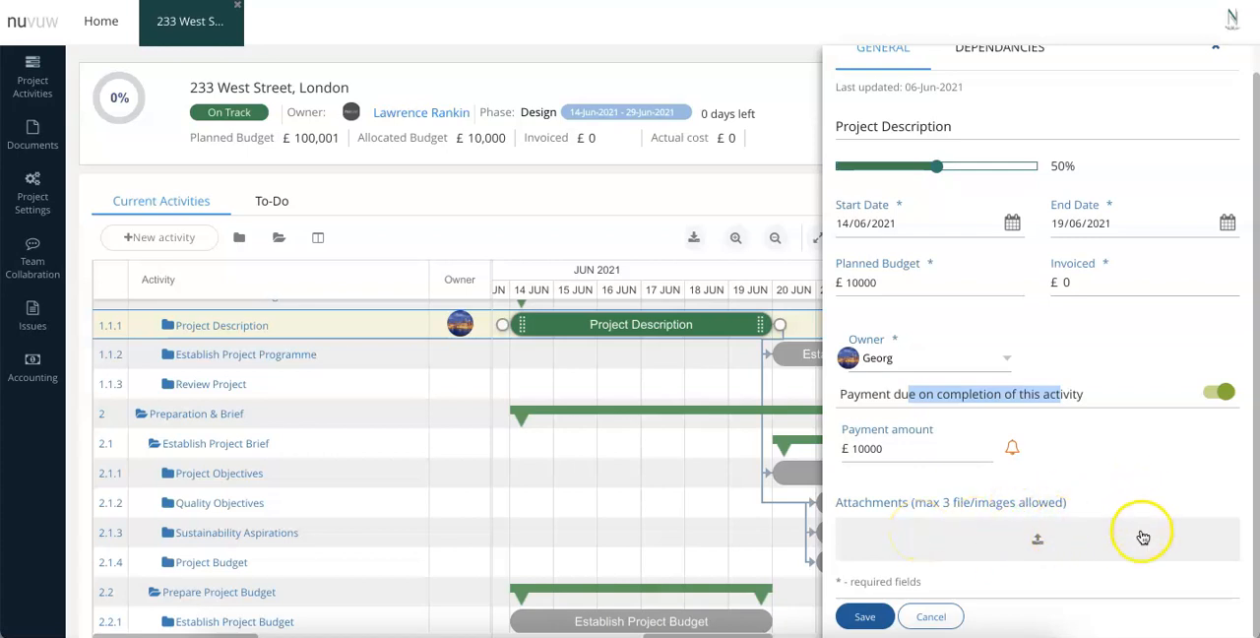
Attach the 8-16-1627-HOU proposed floor plans and elevations PDF from the Project Document Vault to Project Description and close its details.
mouse_move(680, 333)
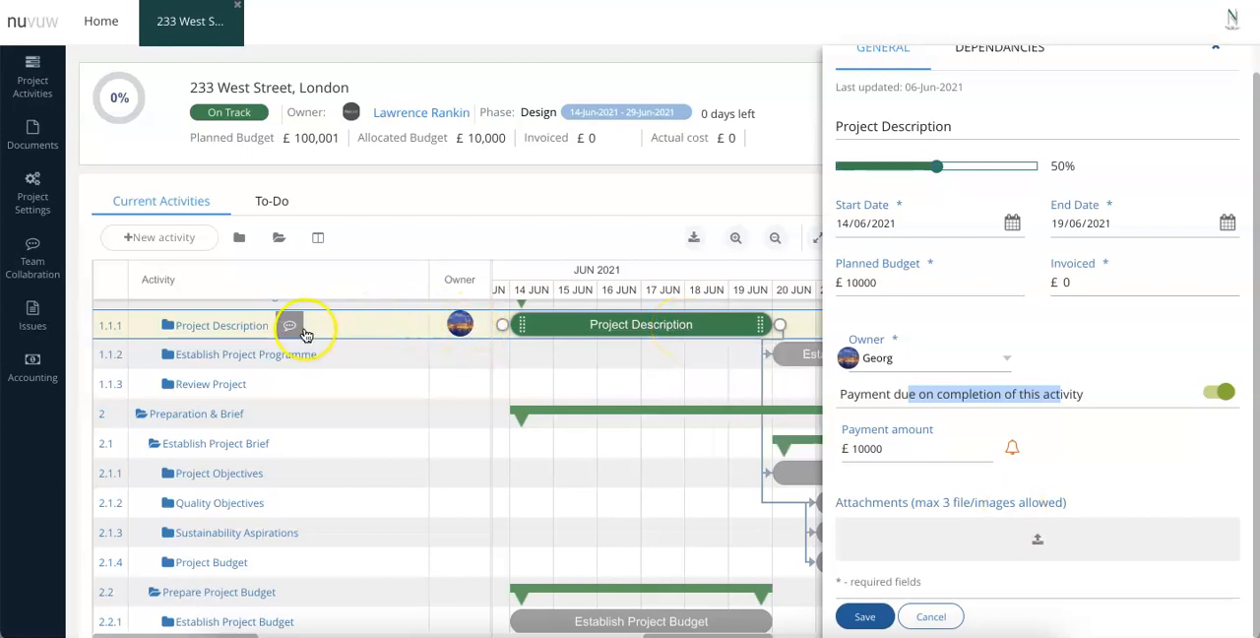
click(1035, 537)
click(218, 309)
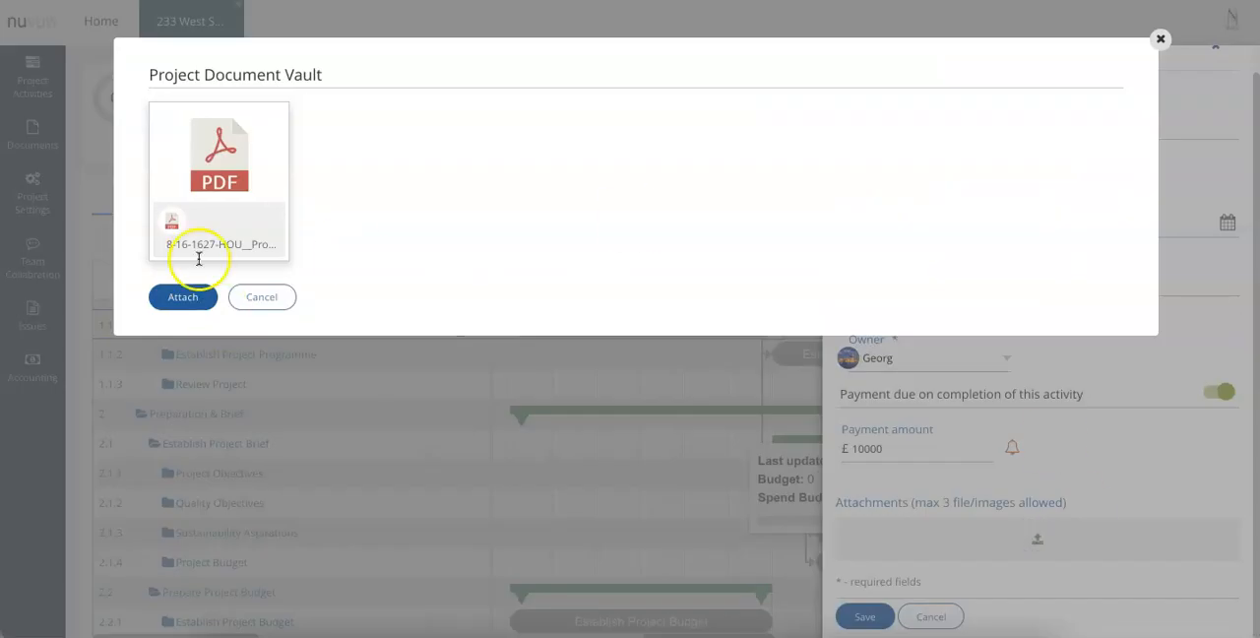
click(31, 134)
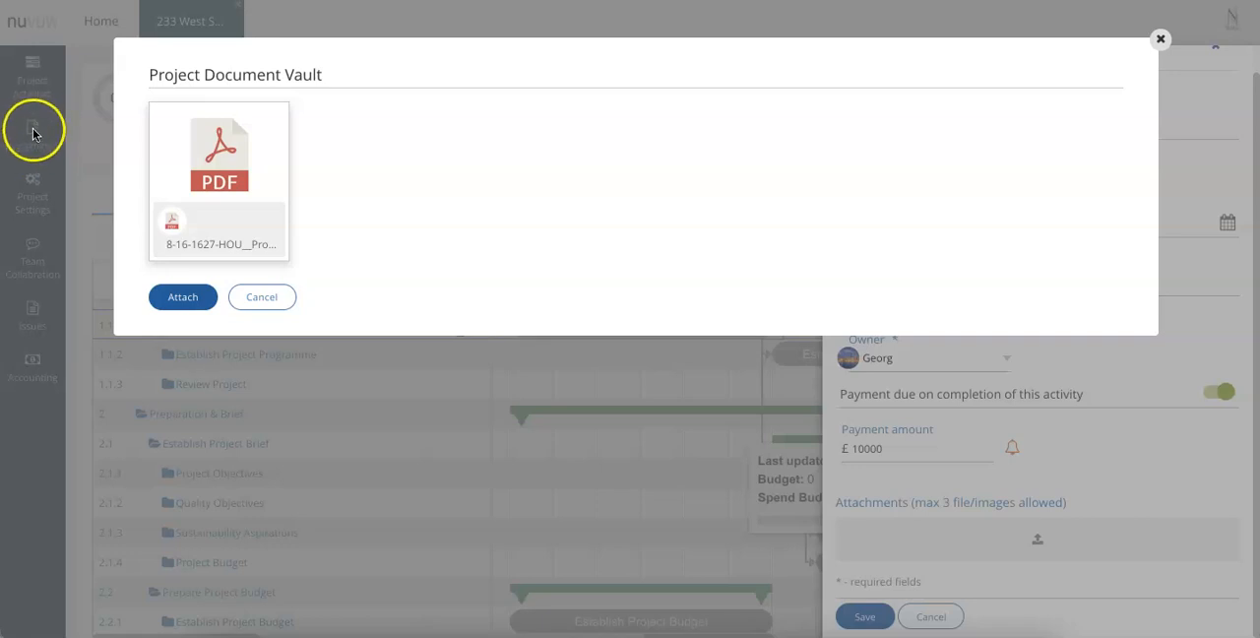
click(20, 131)
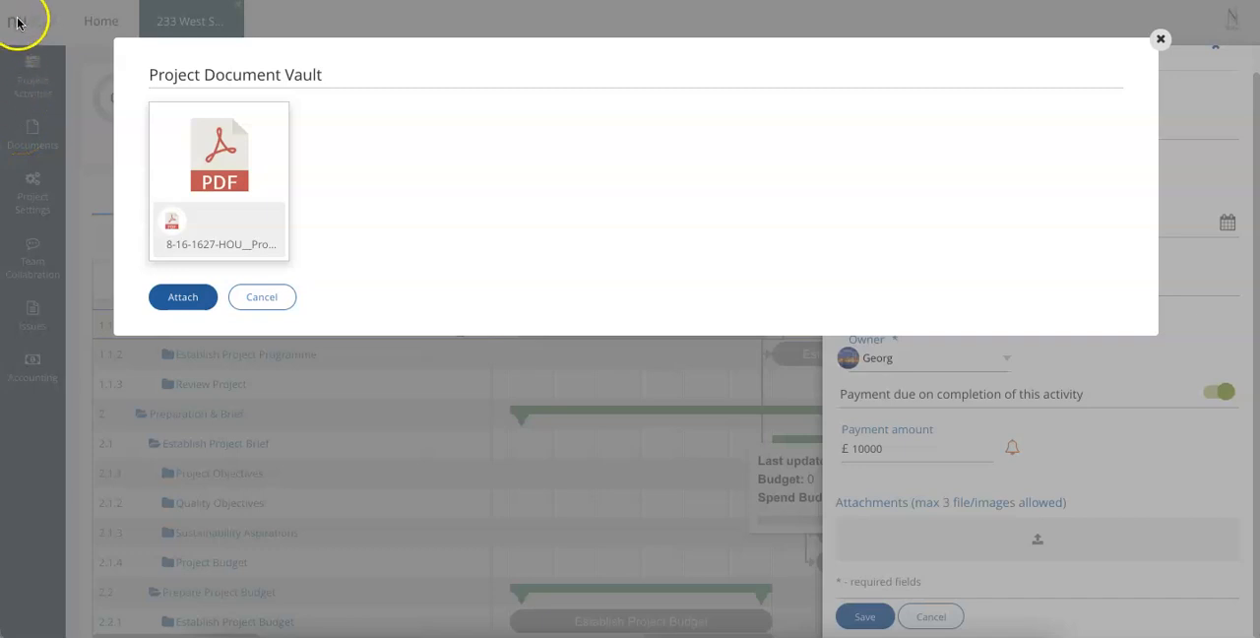
click(220, 222)
click(192, 299)
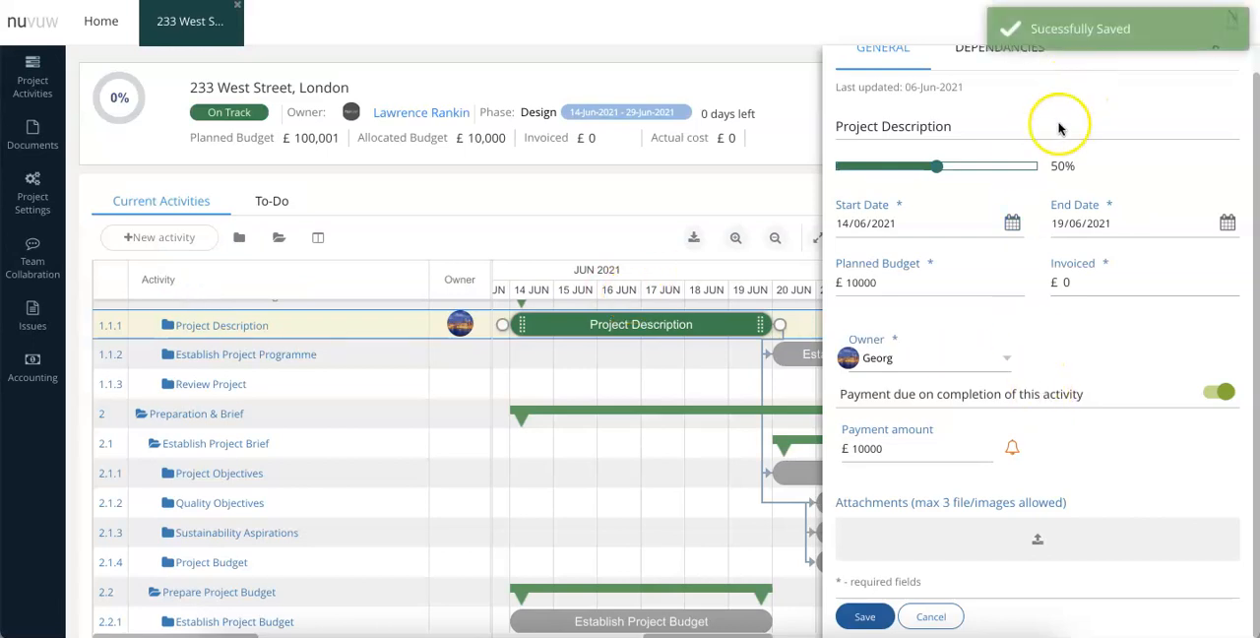
click(818, 624)
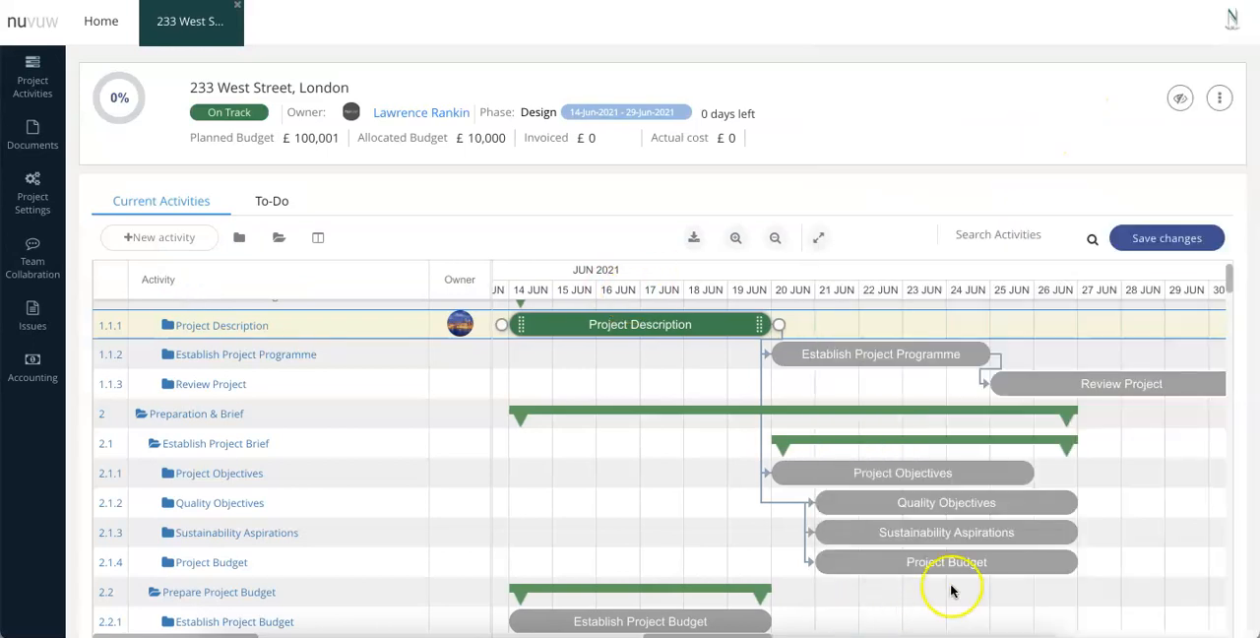
Reopen Project Description, check who its attached PDF can be shared with, and save the activity.
click(689, 326)
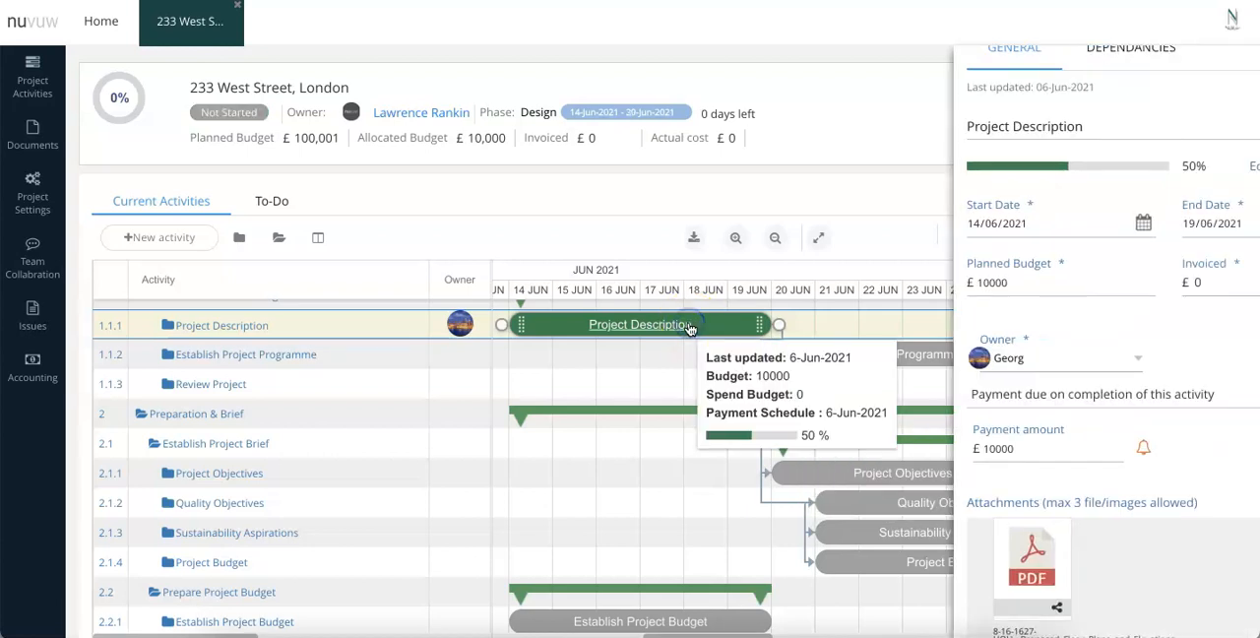
scroll(1022, 581, down, 1)
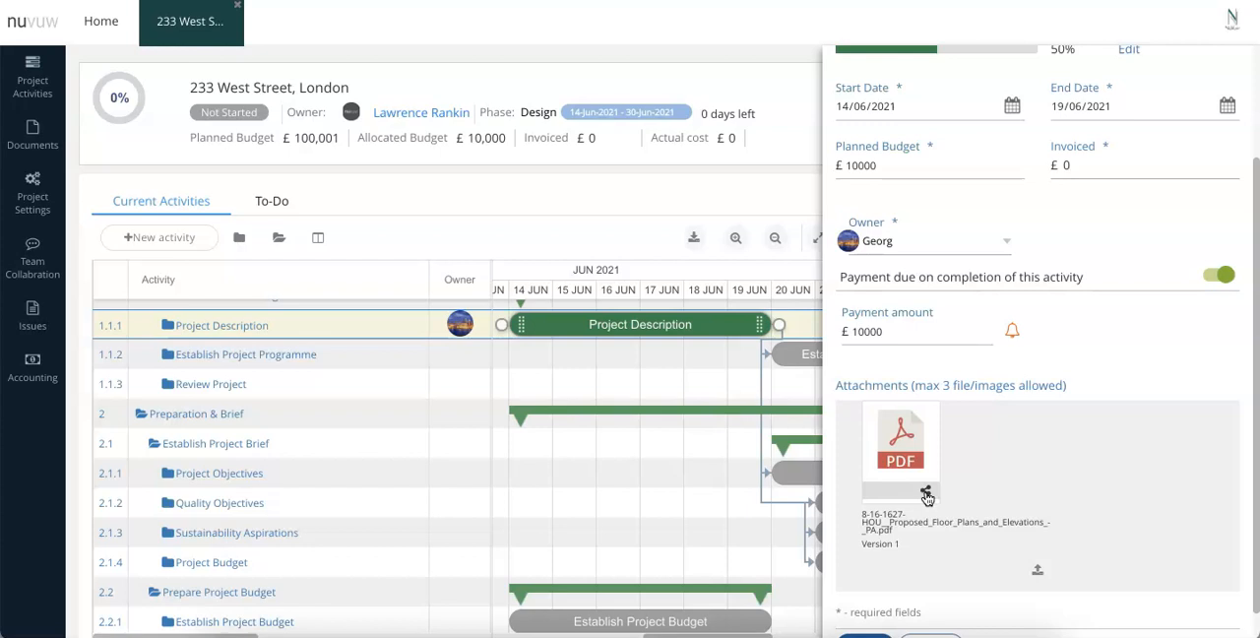
click(926, 494)
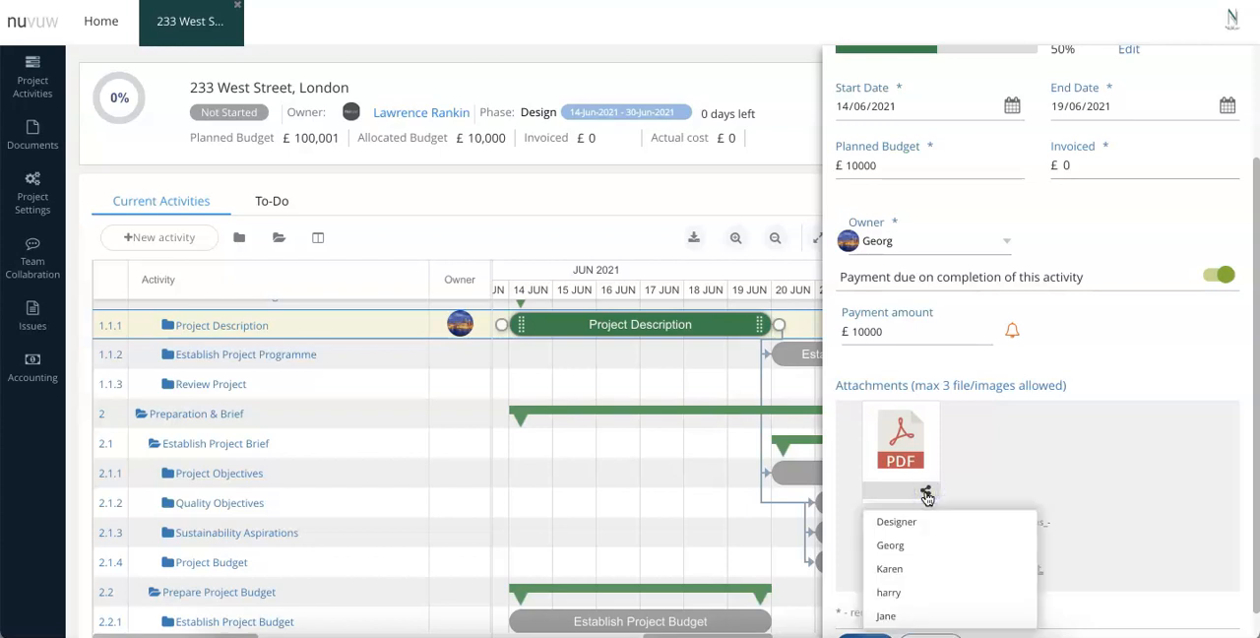
click(1102, 492)
scroll(1103, 472, down, 1)
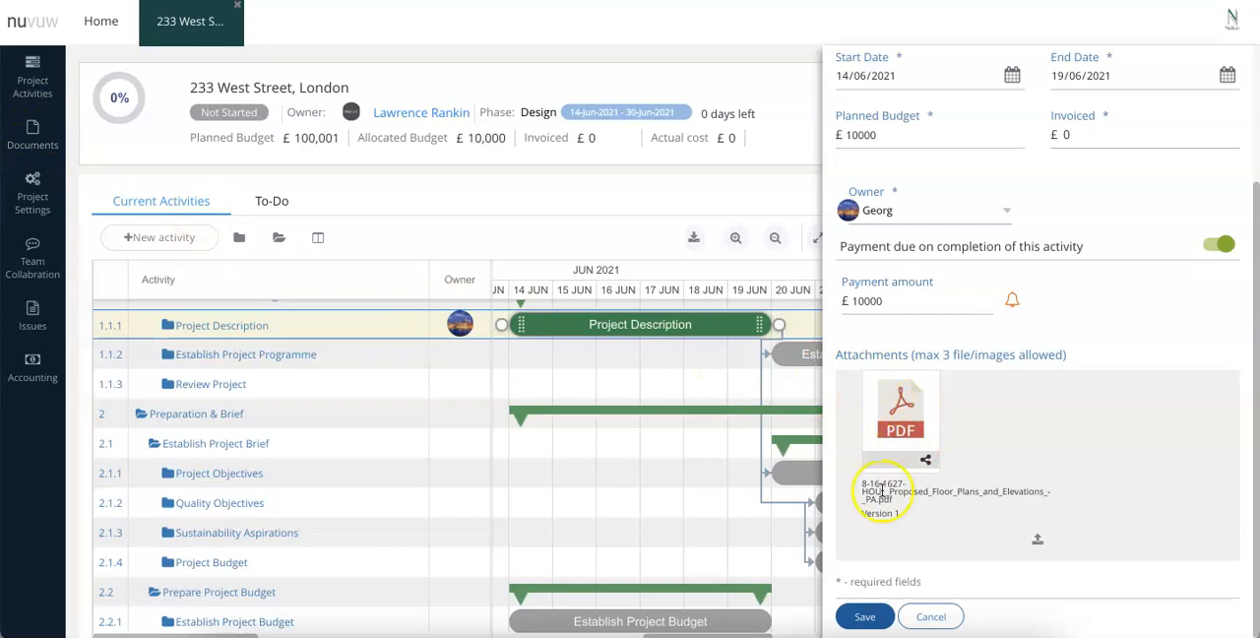
click(868, 616)
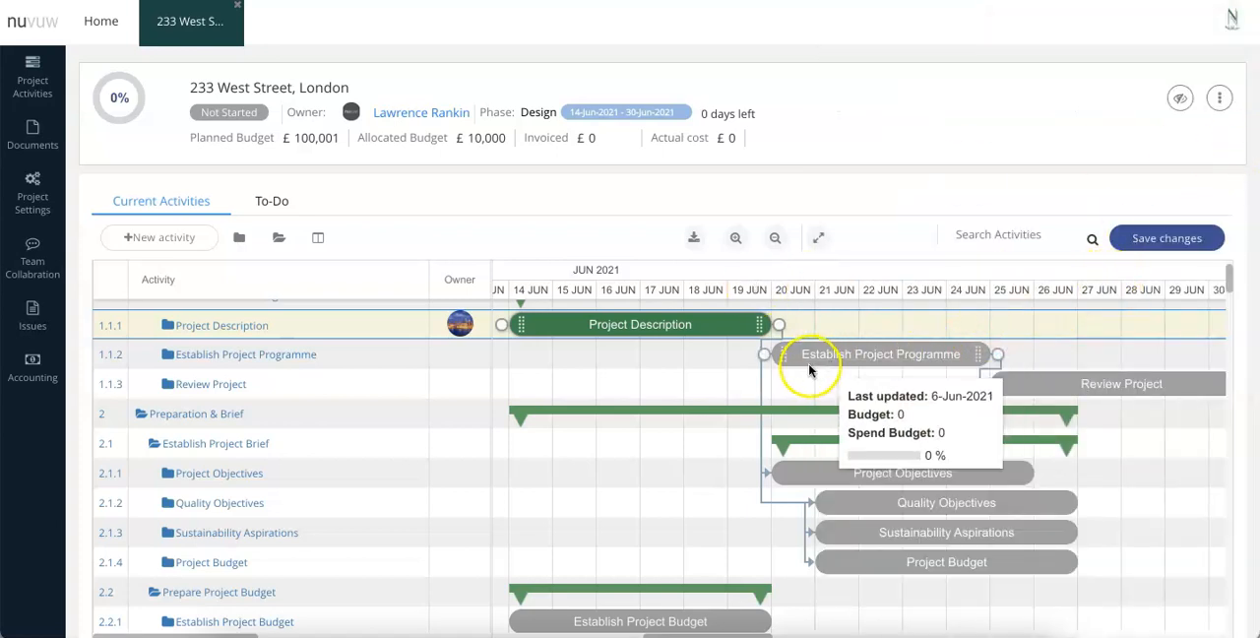
Add a subtask named Customer Sign off to the Obtain / Create Briefing Document task and update the task.
scroll(199, 355, up, 1)
click(202, 347)
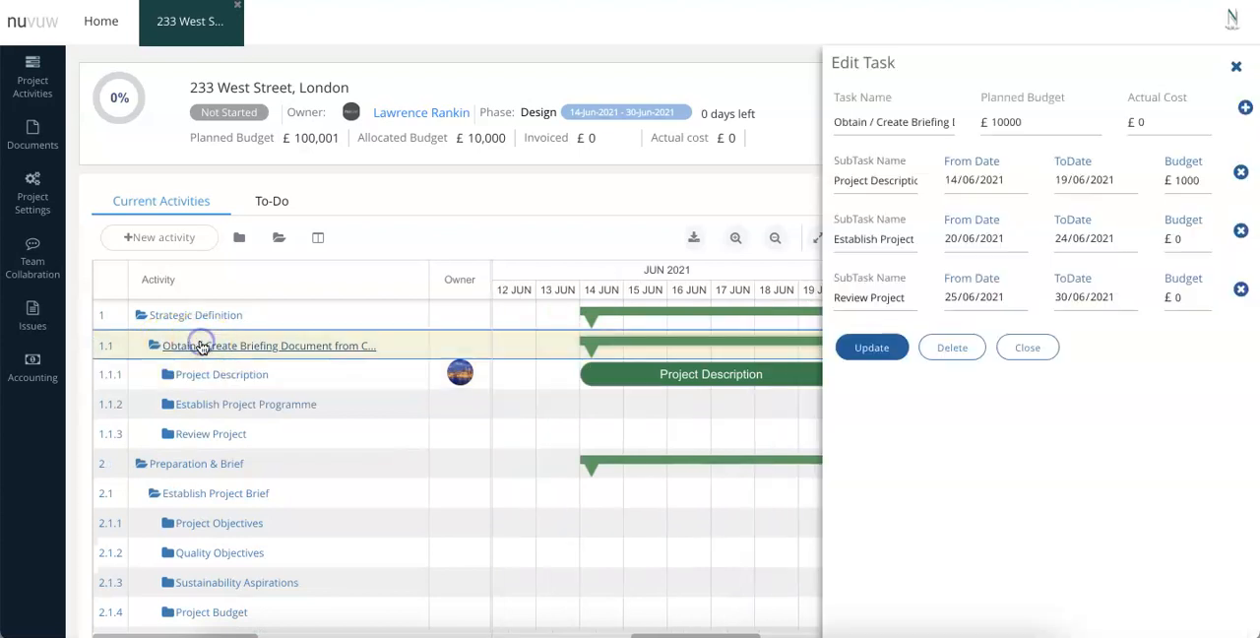
click(1245, 108)
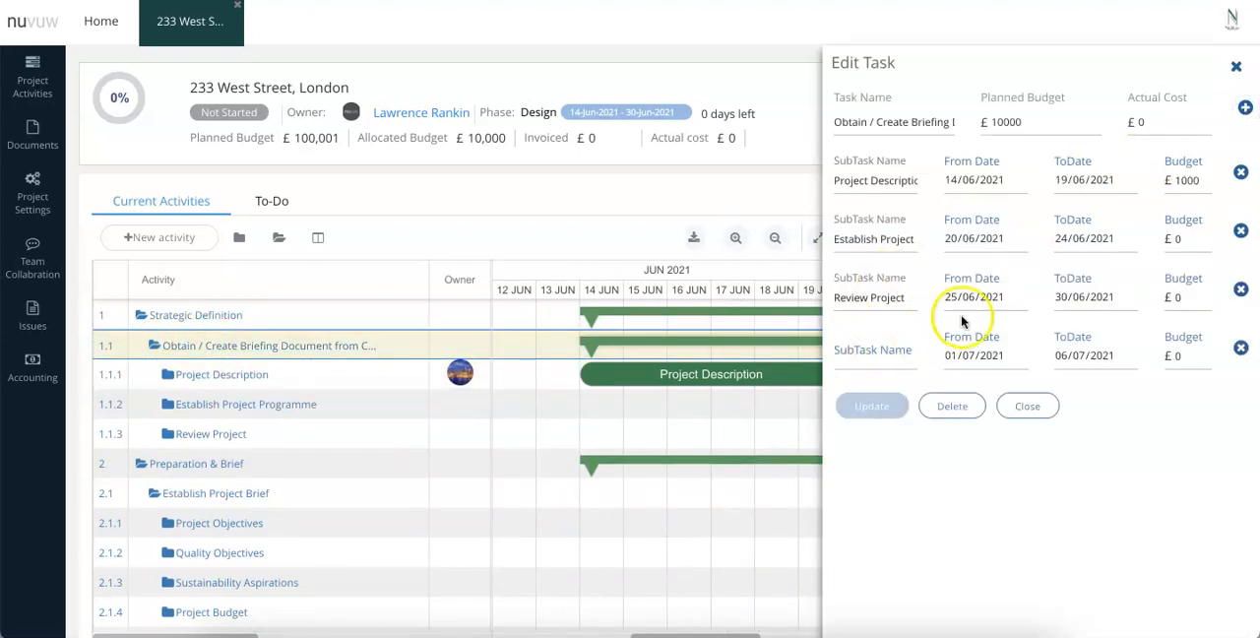
click(870, 353)
text(Custyomer Sign)
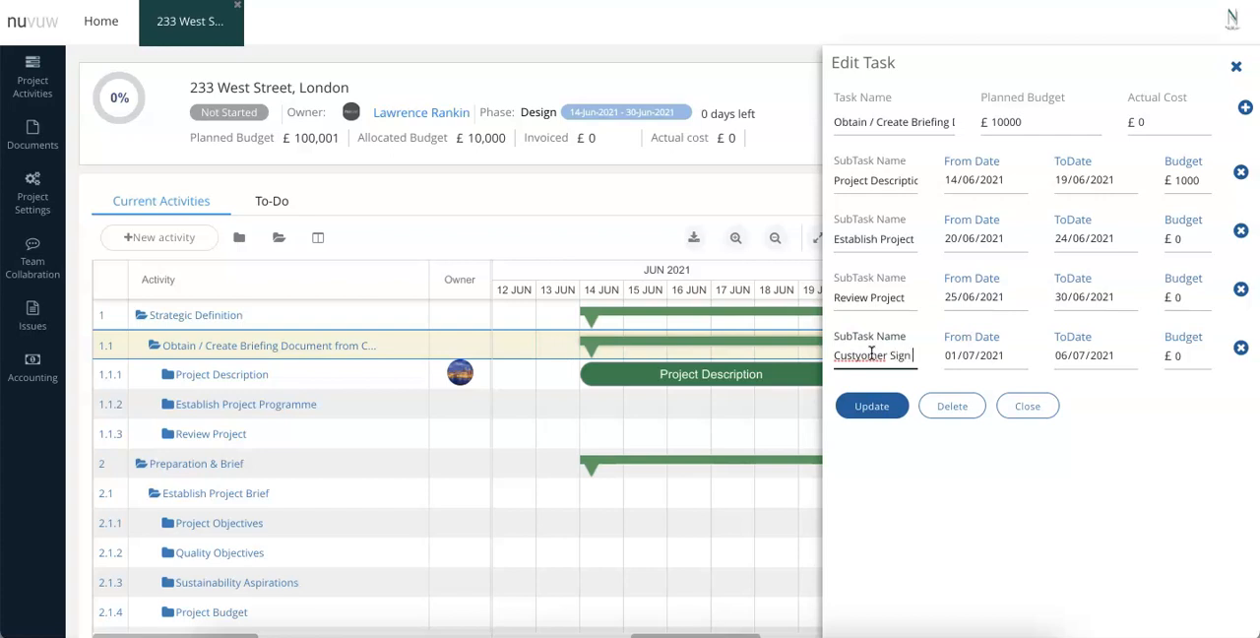
click(848, 354)
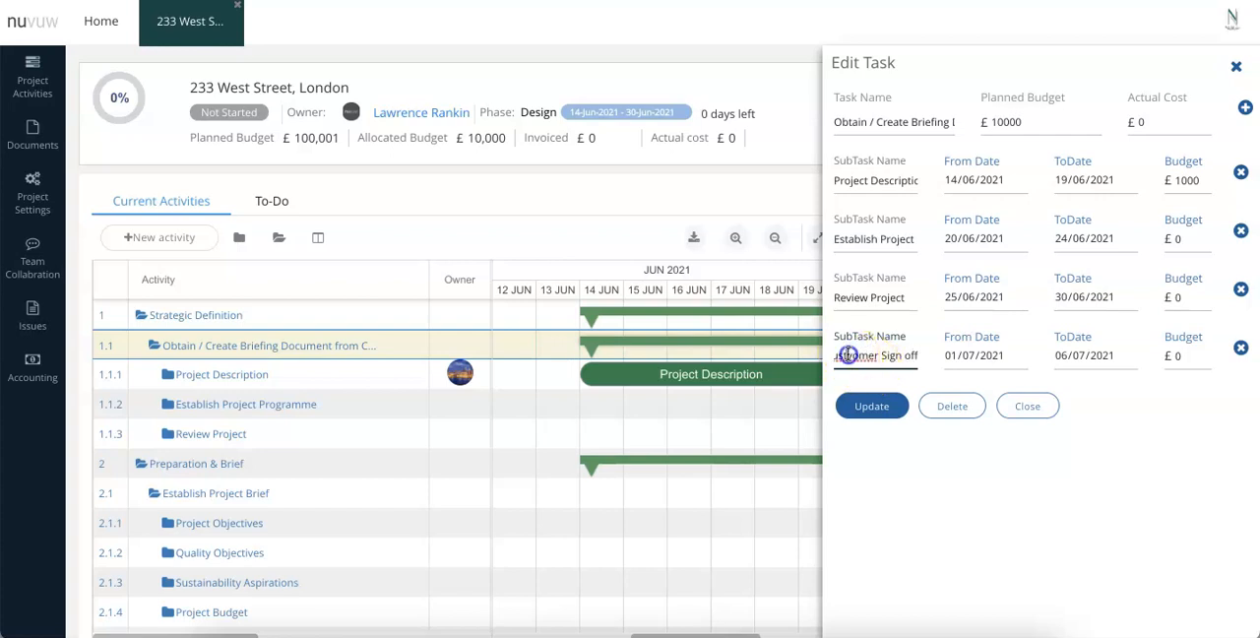
click(885, 407)
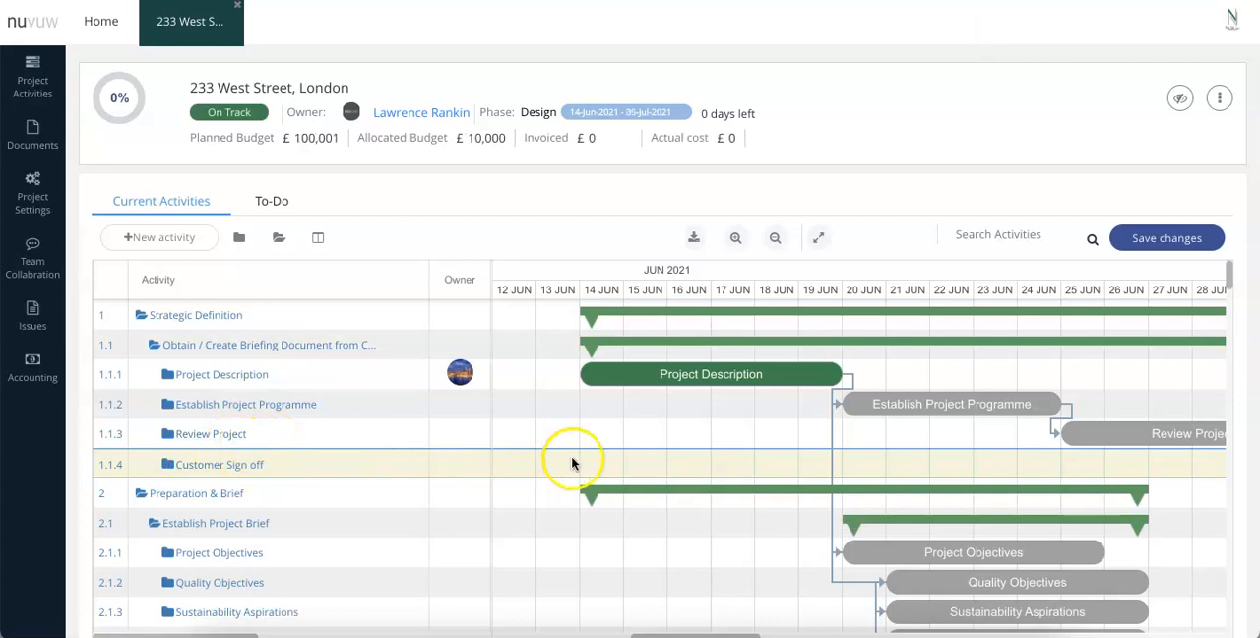
Link the finish of Review Project to the start of Customer Sign off and save the schedule changes.
scroll(966, 449, right, 5)
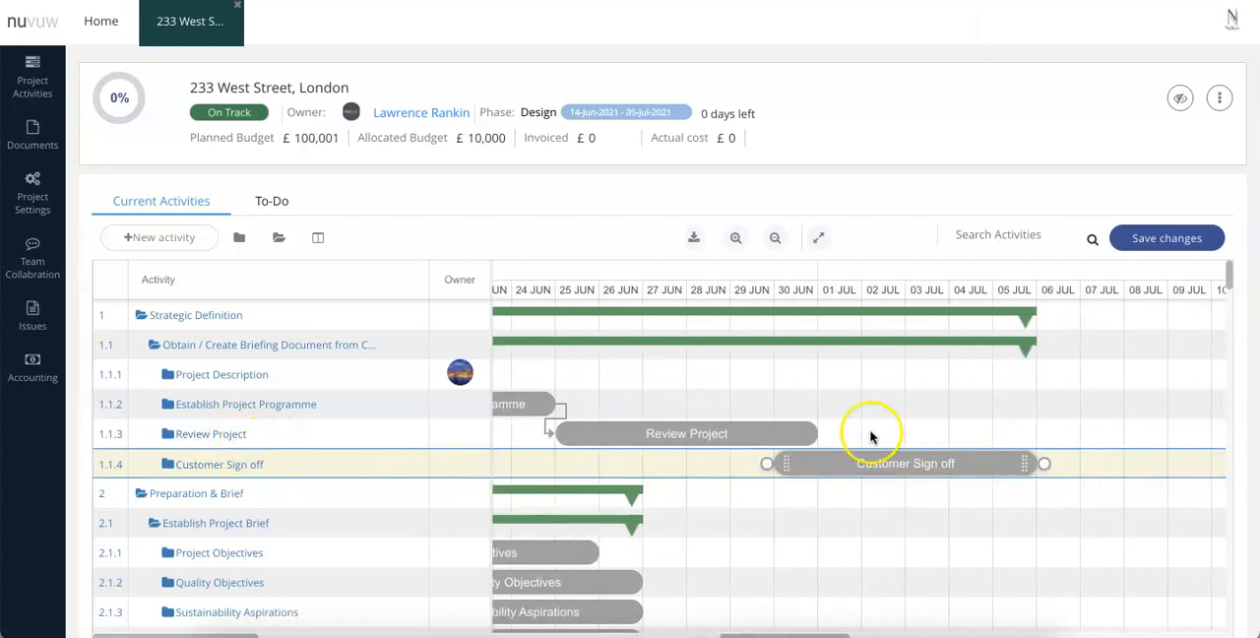
drag(818, 429, 765, 473)
click(982, 474)
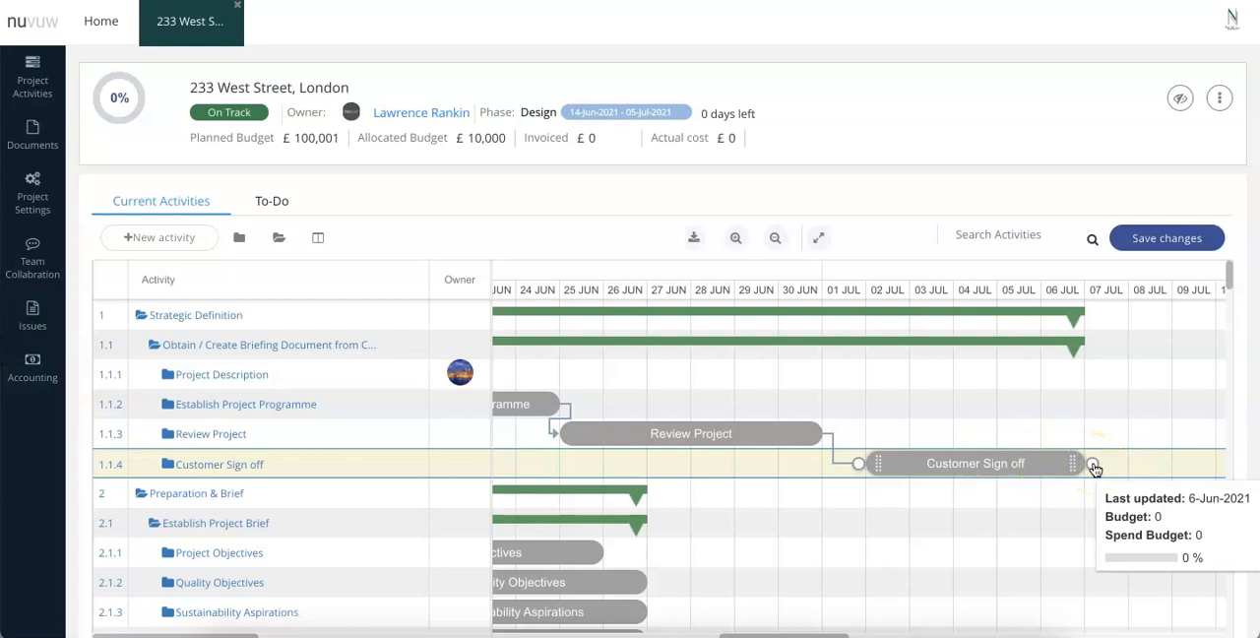
scroll(882, 551, down, 1)
scroll(883, 551, left, 1)
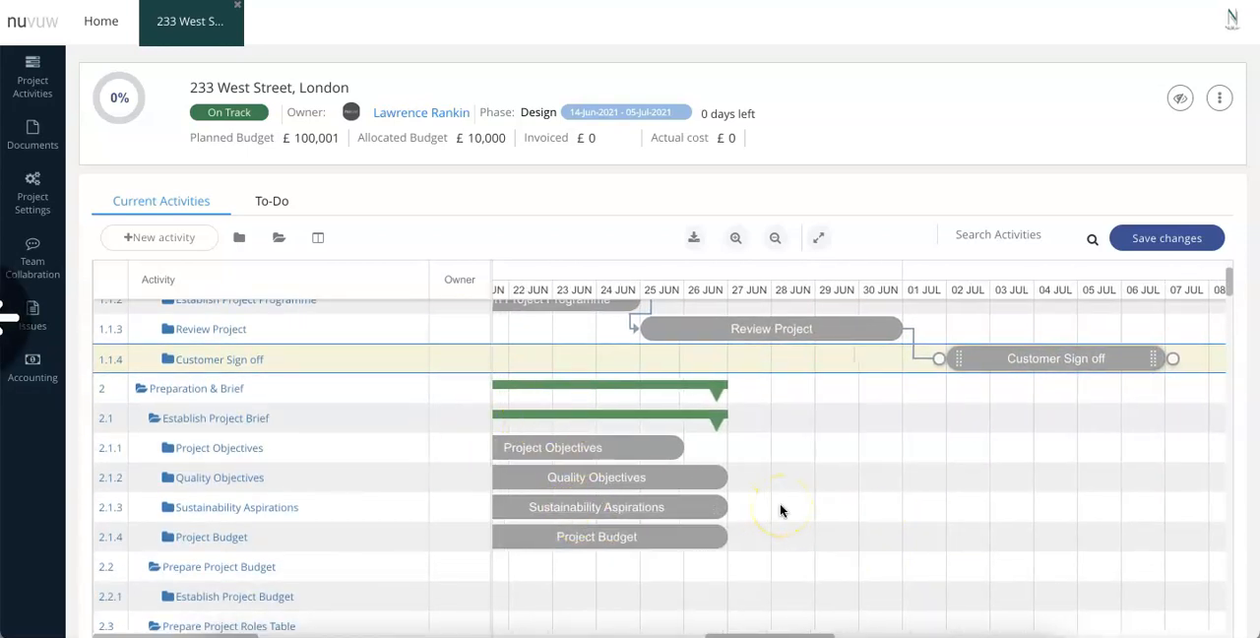
click(1194, 248)
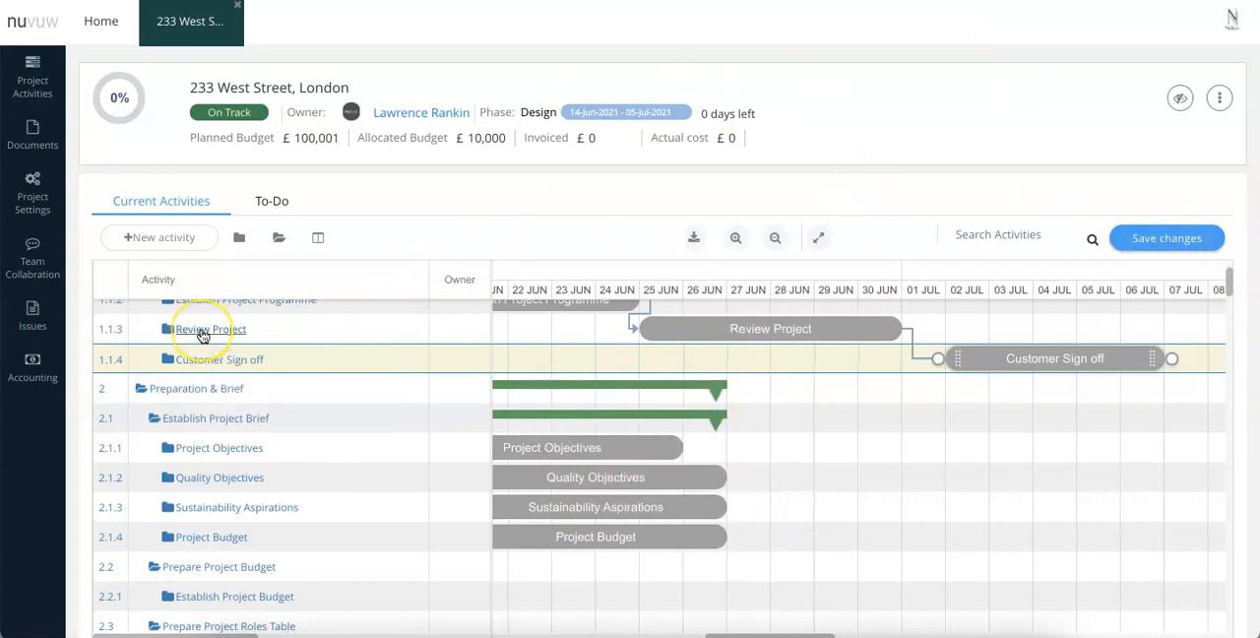
Create a top-level activity named Maintenance, with the activity list collapsed, and save the schedule changes.
scroll(200, 337, up, 2)
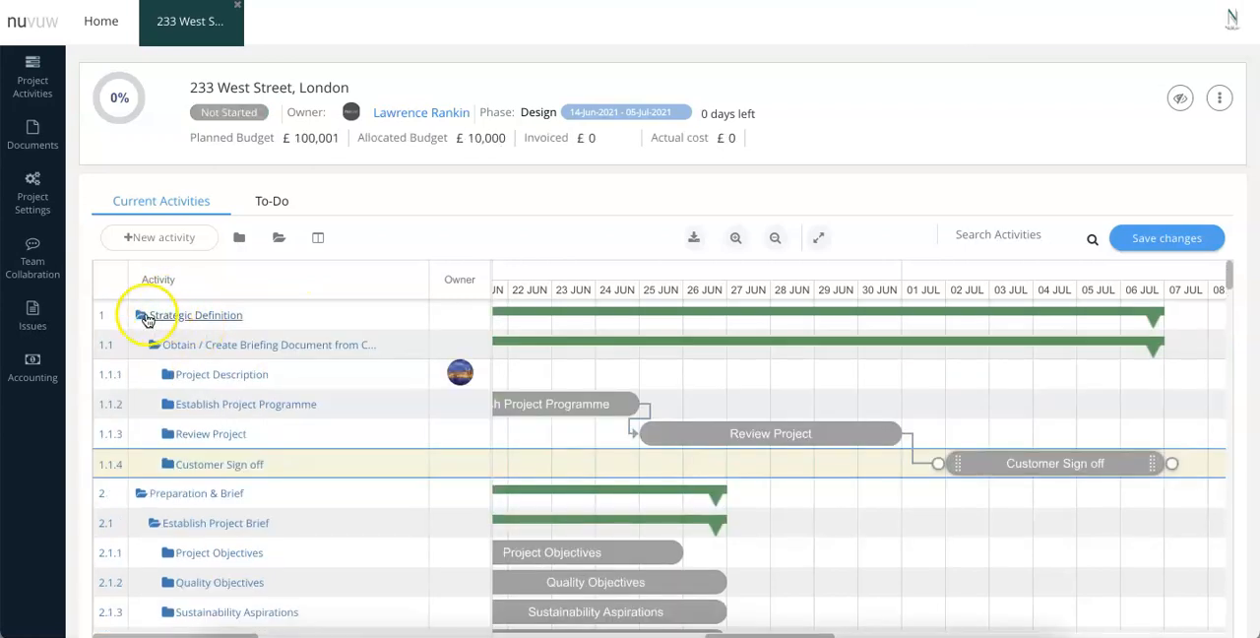
click(239, 237)
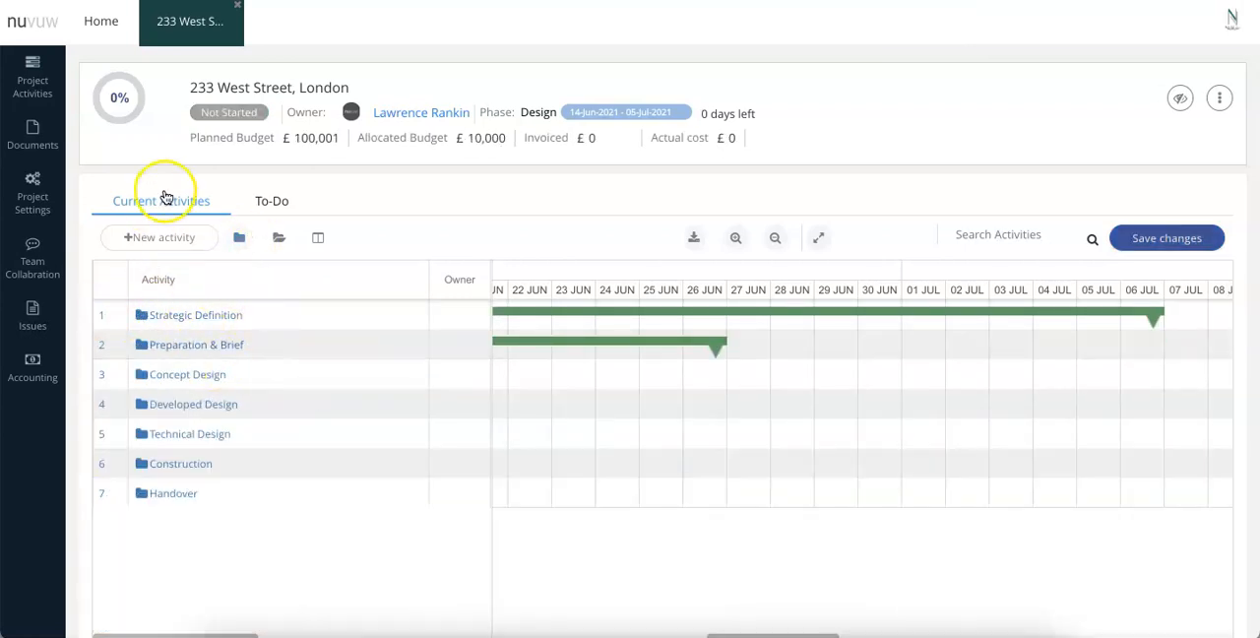
click(158, 242)
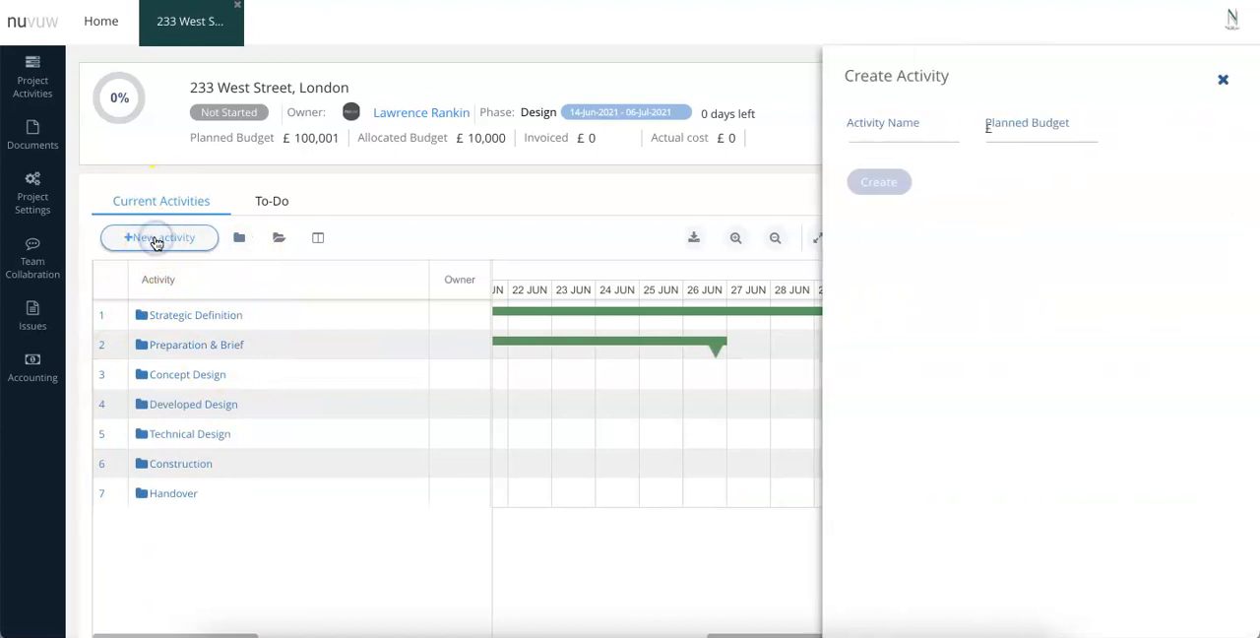
click(894, 118)
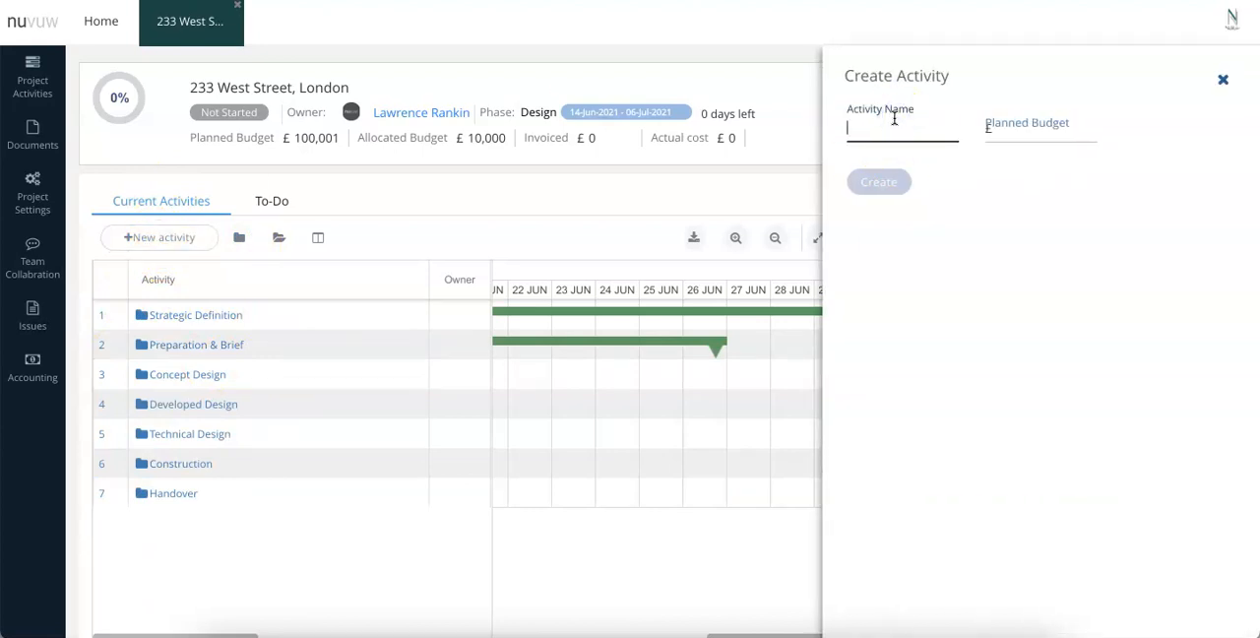
text(Maintenance)
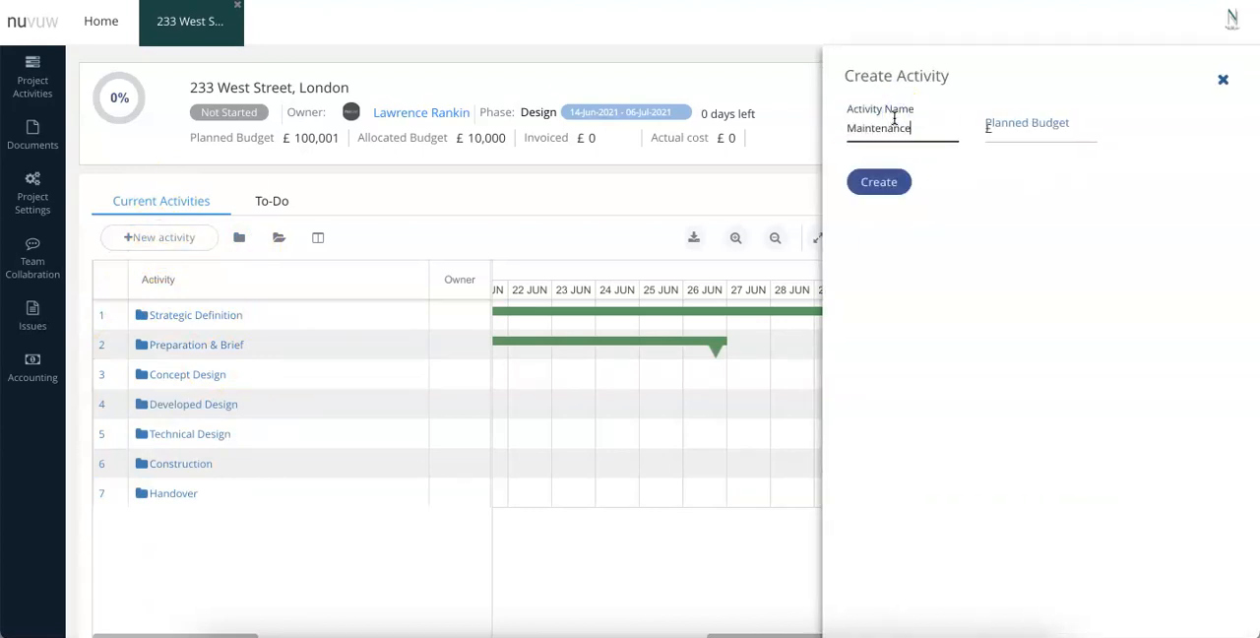
click(888, 184)
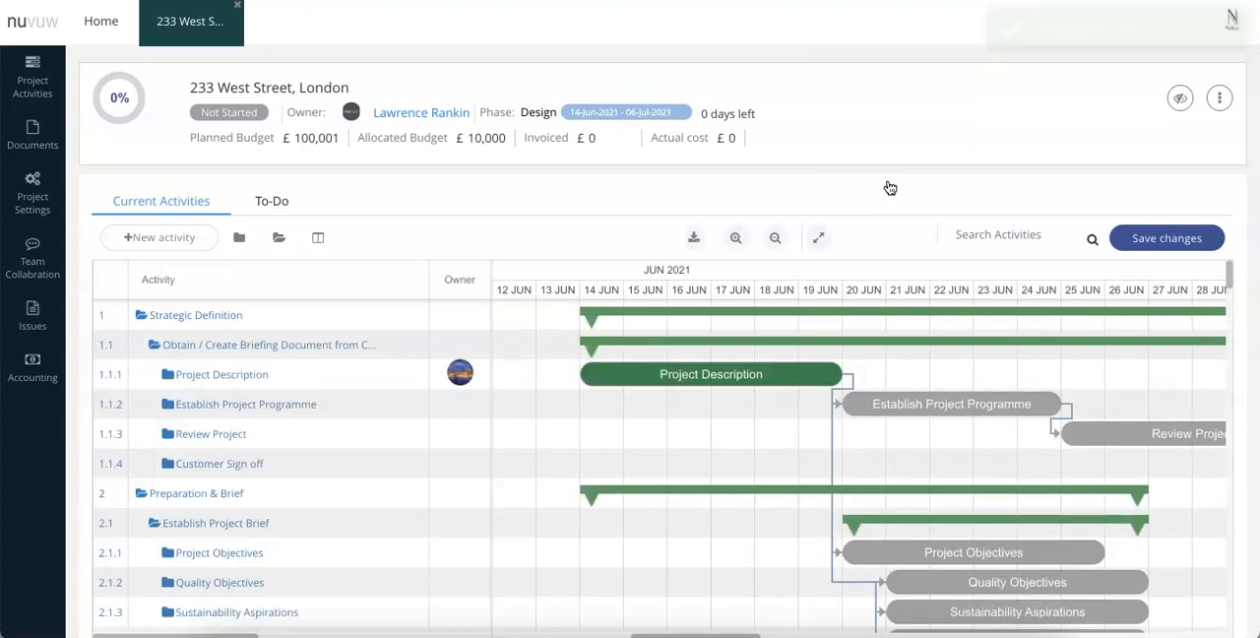
click(236, 242)
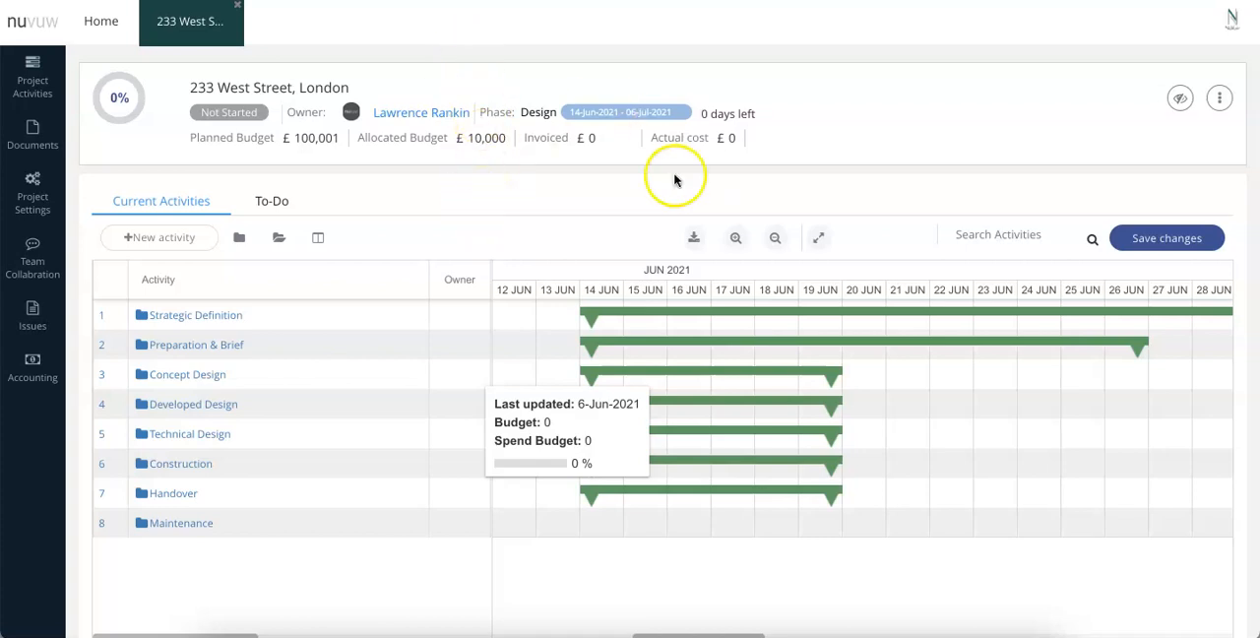
click(1156, 237)
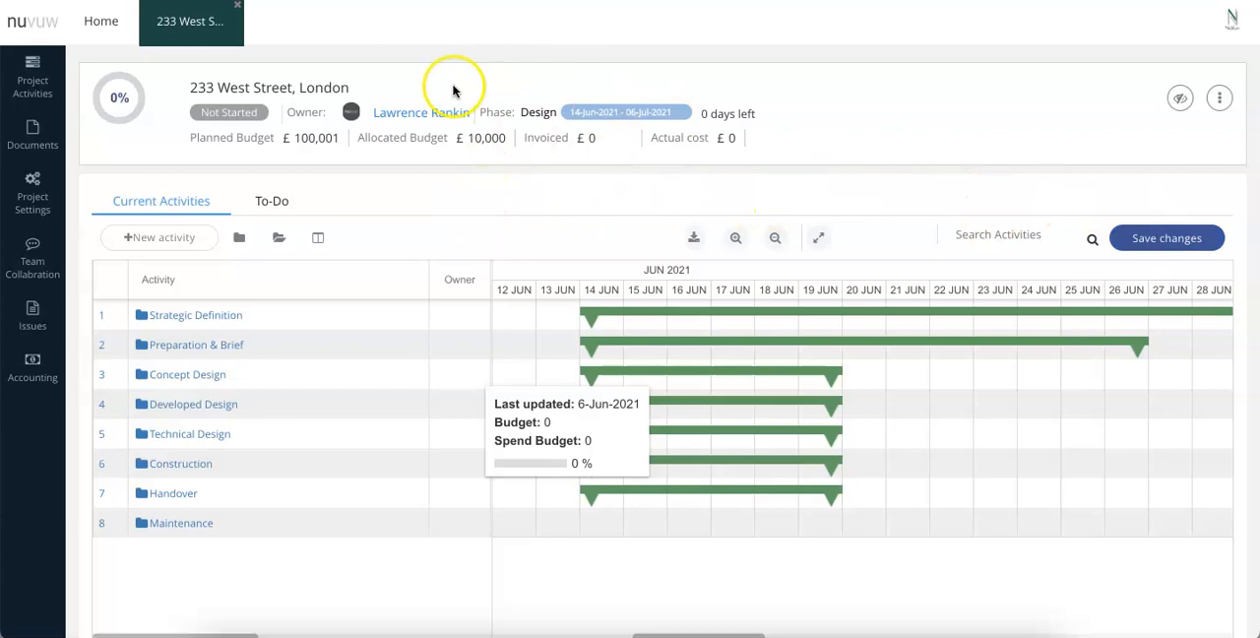